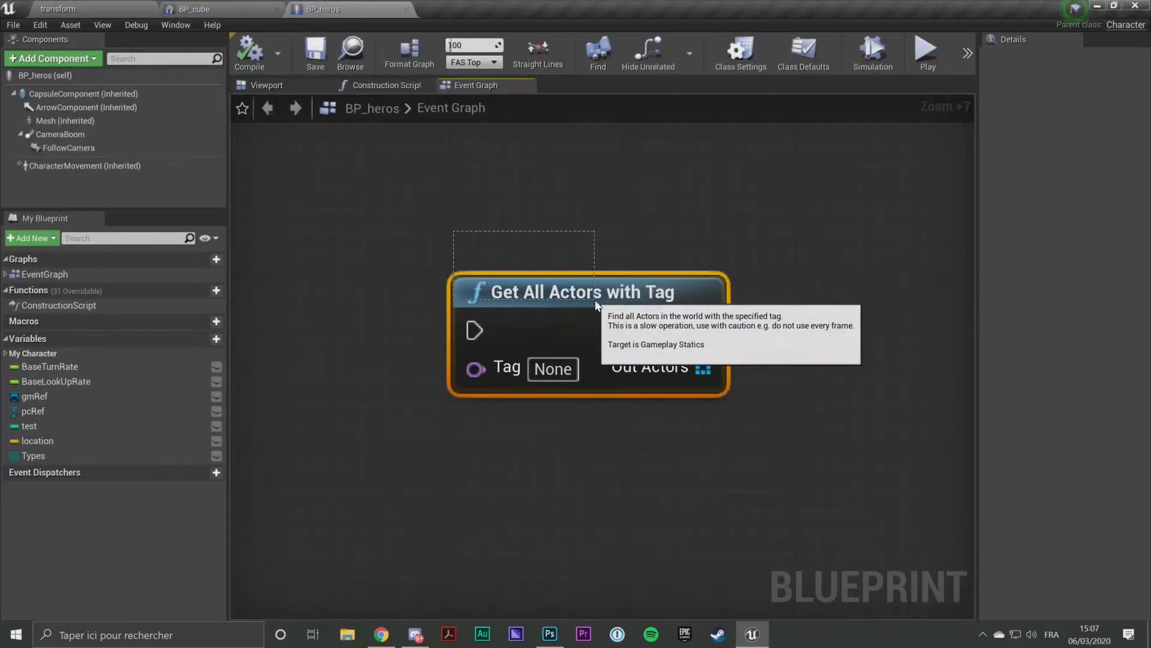
Step: Set the Get All Actors with Tag node's Tag value to ue4
click(639, 294)
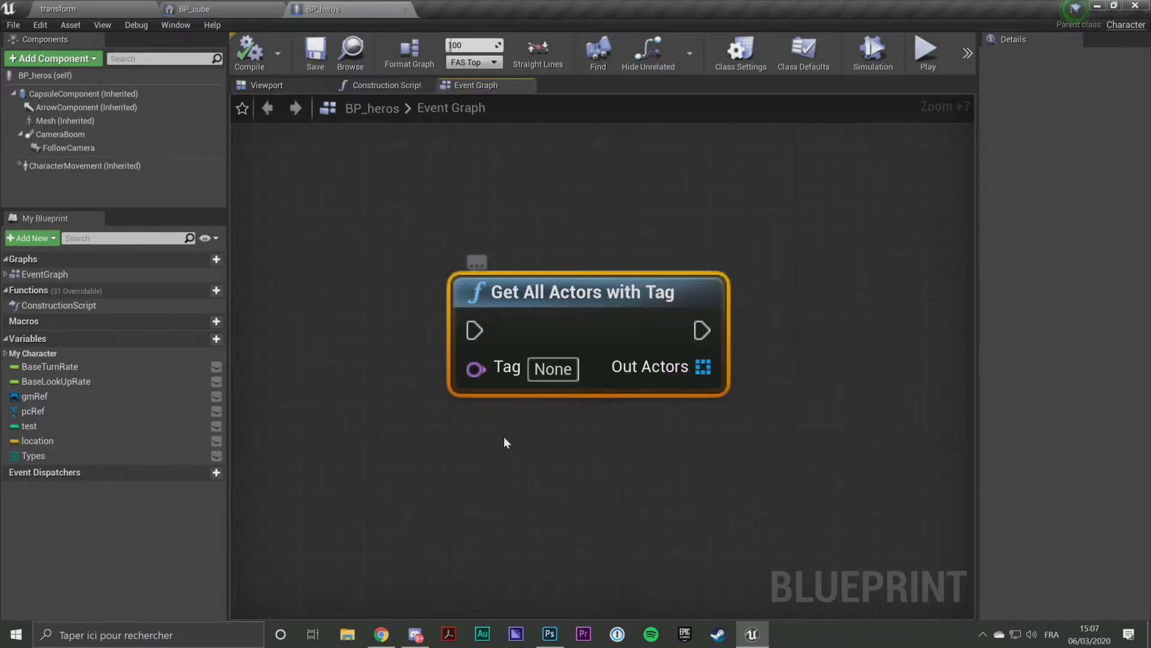
click(553, 369)
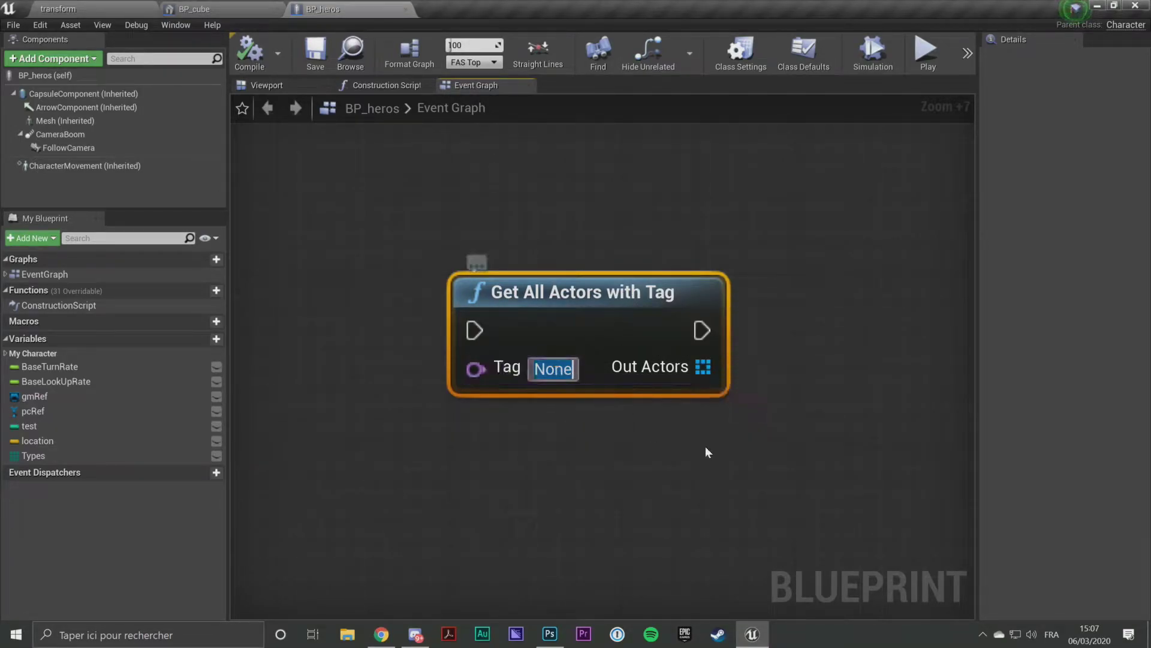
text(ue4)
key(Return)
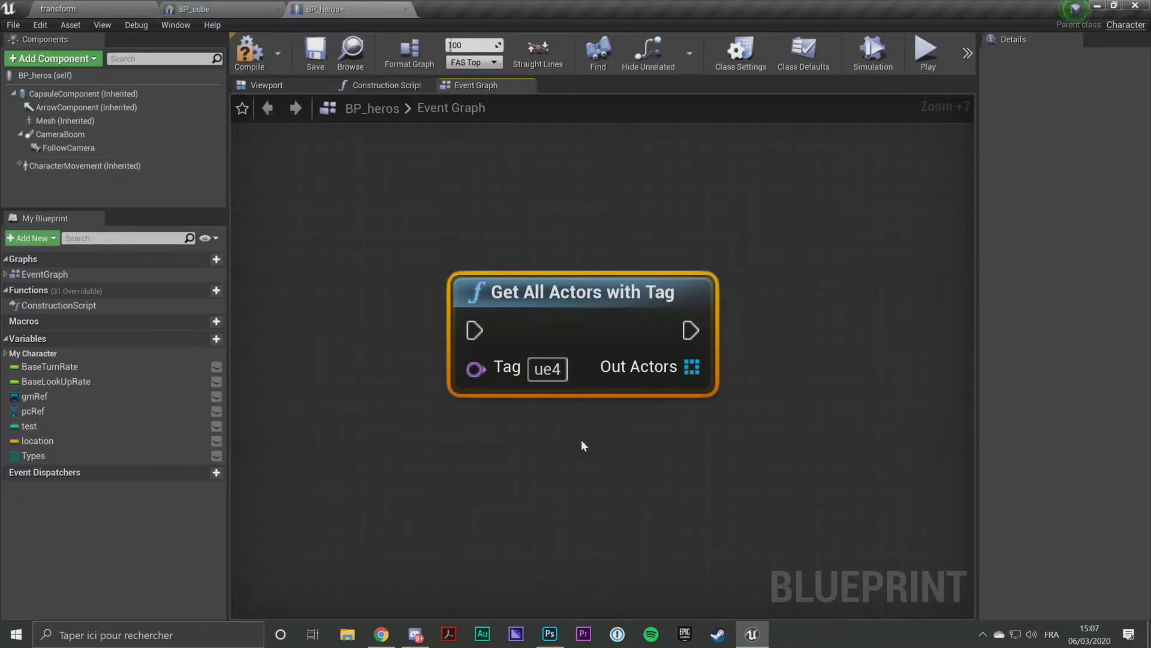
Step: Try pulling wires from Out Actors, cancel them without adding nodes, and save BP_heros
mouse_move(682, 428)
right_down()
mouse_move(607, 424)
mouse_move(674, 428)
right_up()
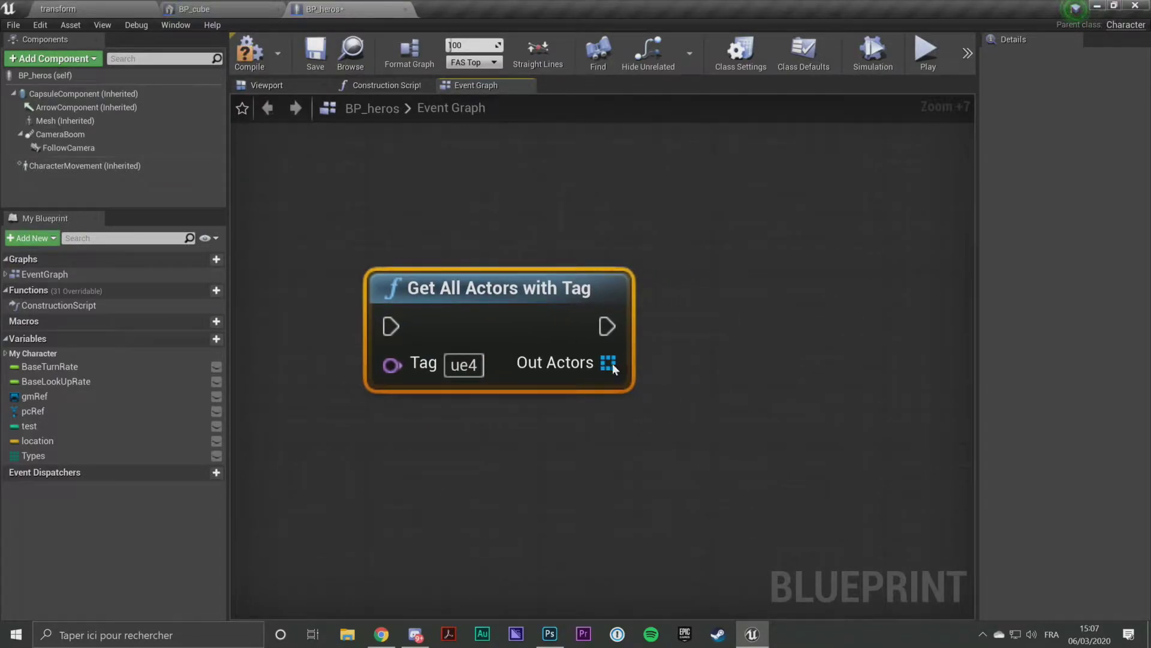
mouse_move(608, 362)
mouse_down()
mouse_move(734, 394)
mouse_move(700, 410)
mouse_up()
click(639, 423)
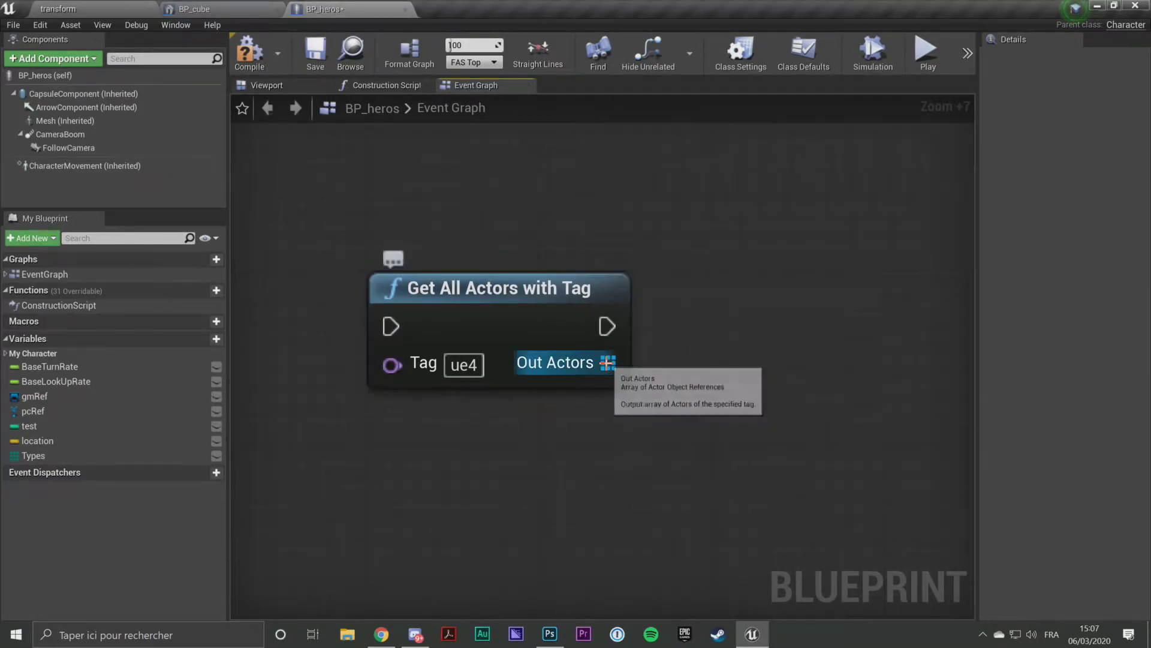
drag(608, 362, 692, 412)
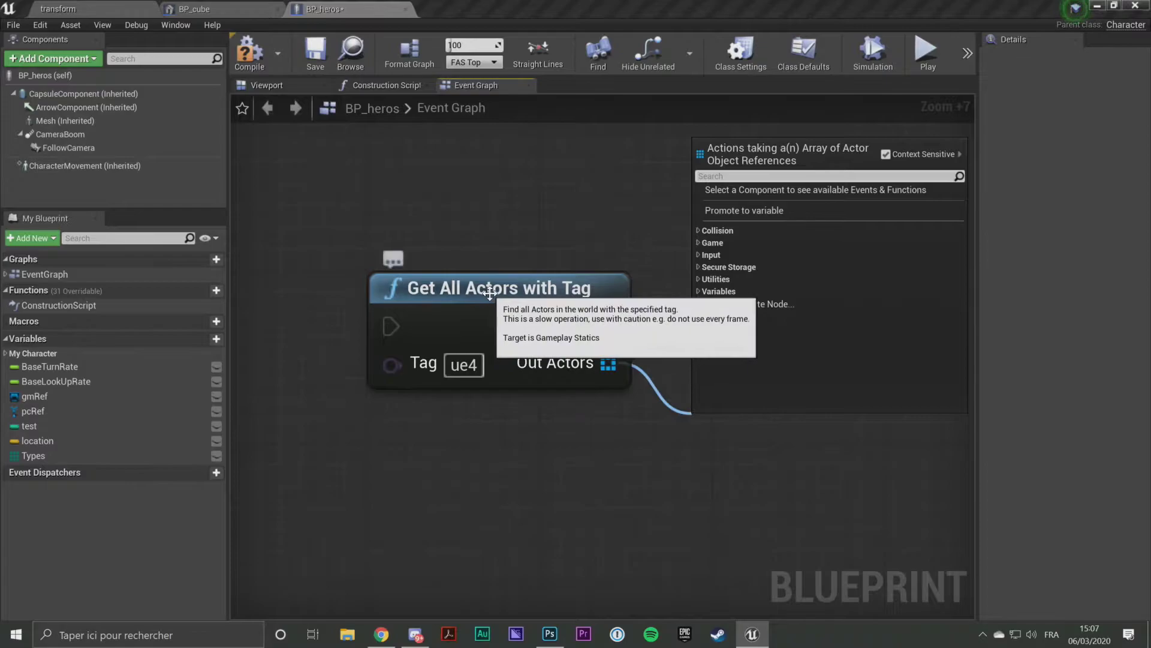
click(464, 365)
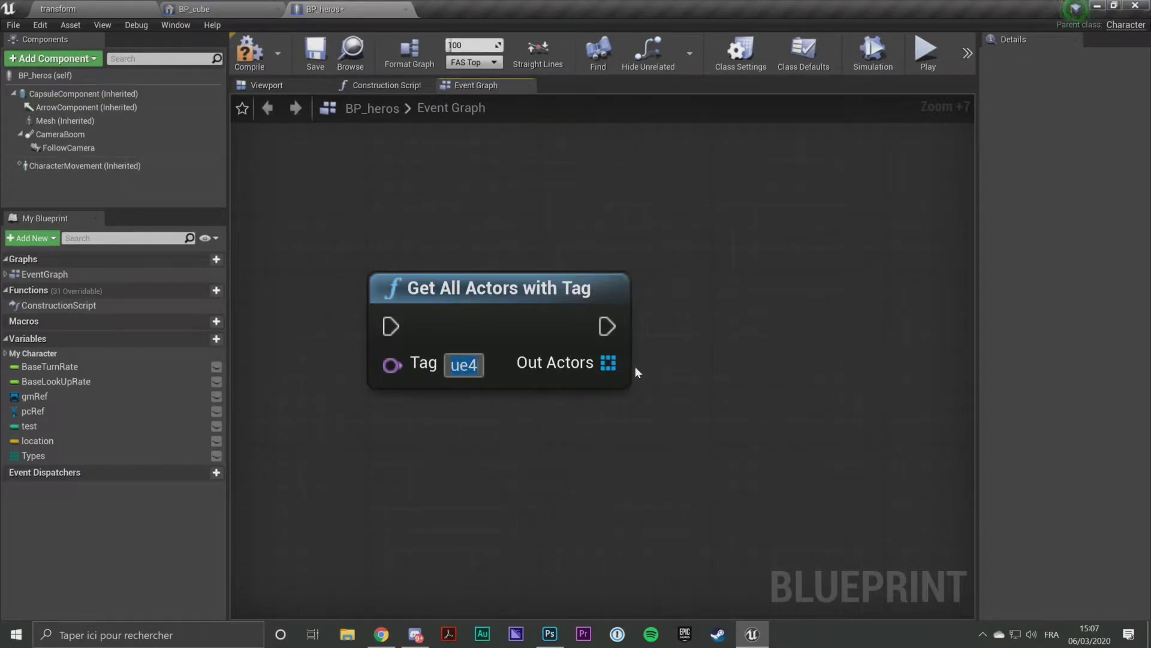
drag(608, 362, 720, 412)
click(665, 415)
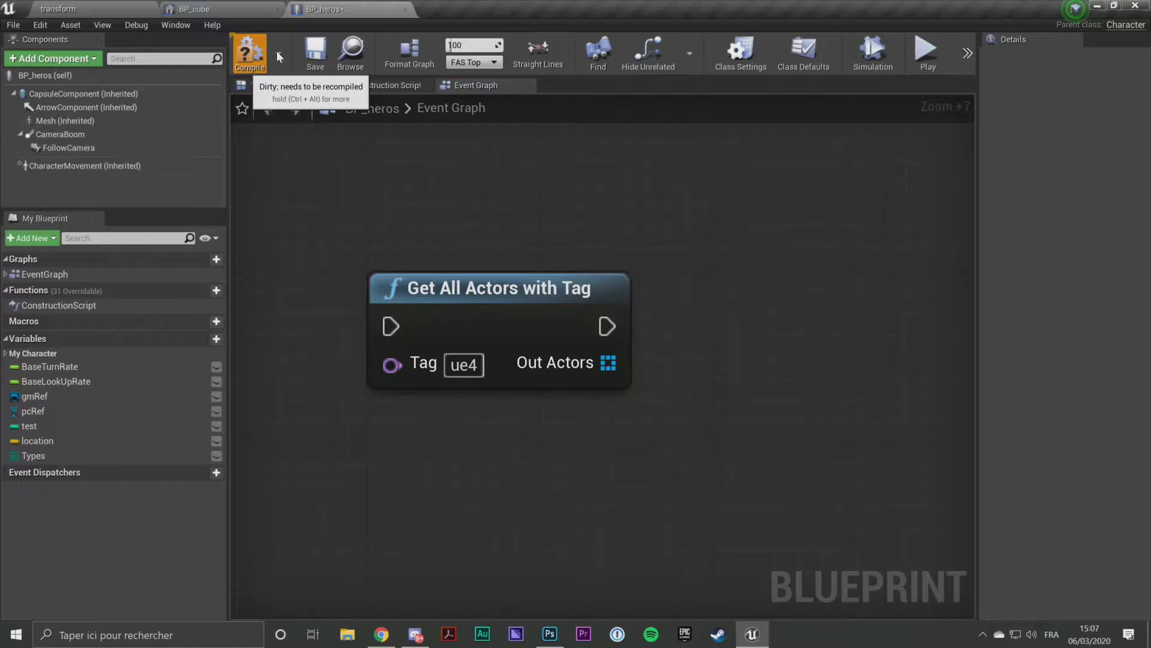
click(316, 51)
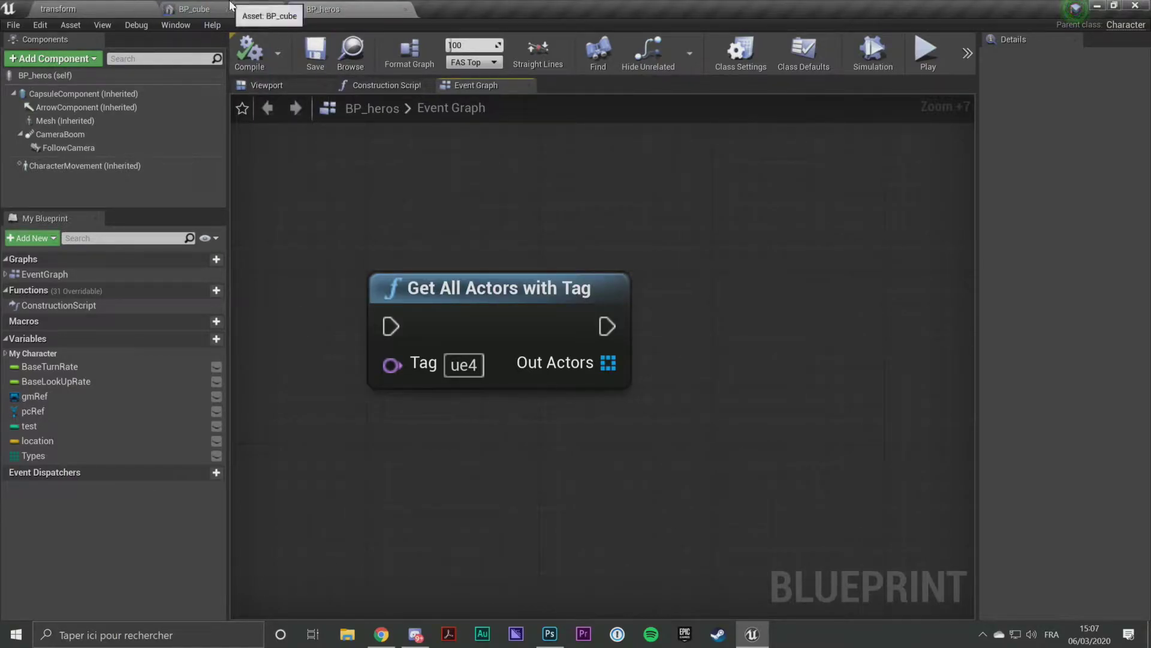
Step: Switch to the BP_cube blueprint and select its root to edit its properties
click(217, 7)
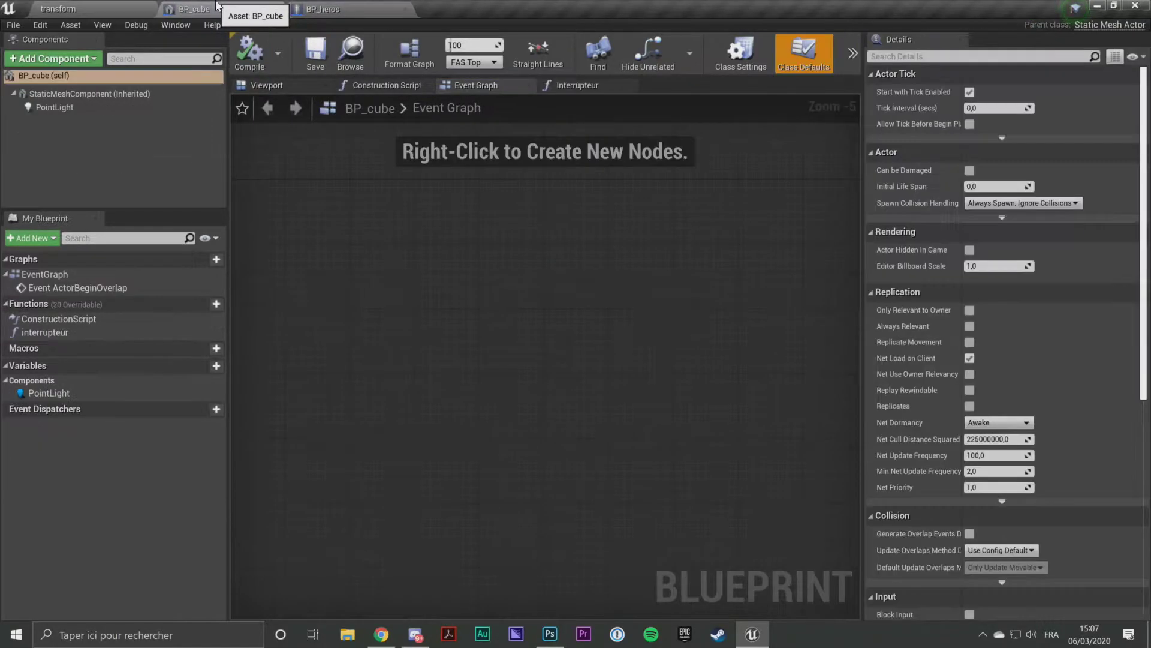
click(267, 86)
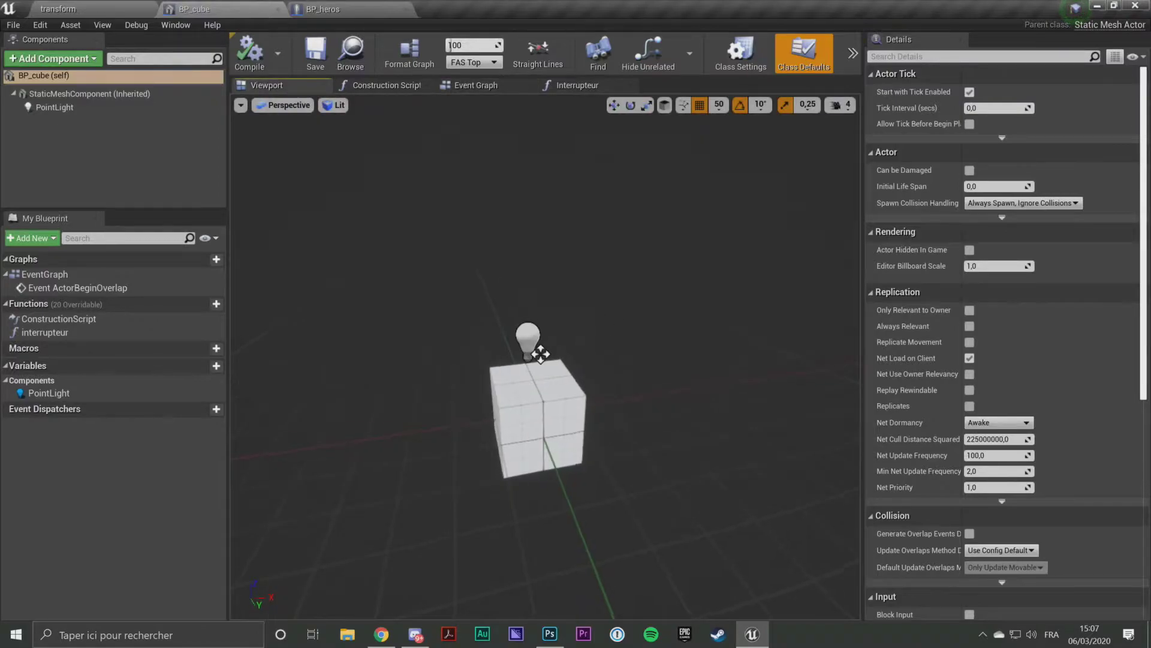
middle_drag(566, 262, 594, 243)
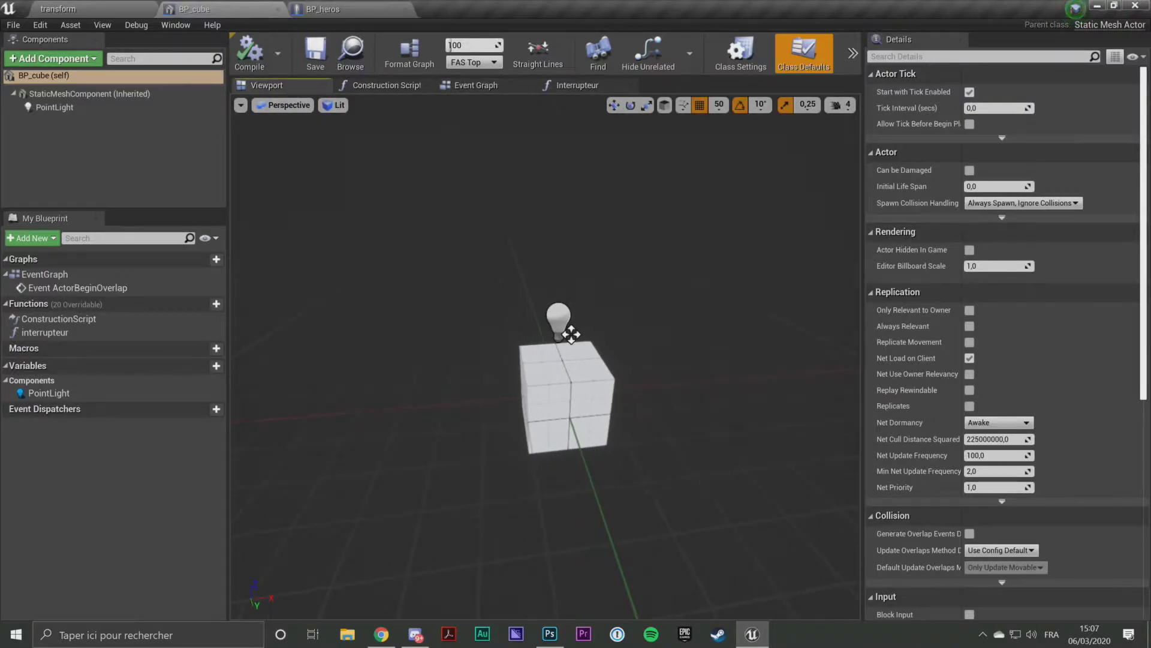
click(57, 76)
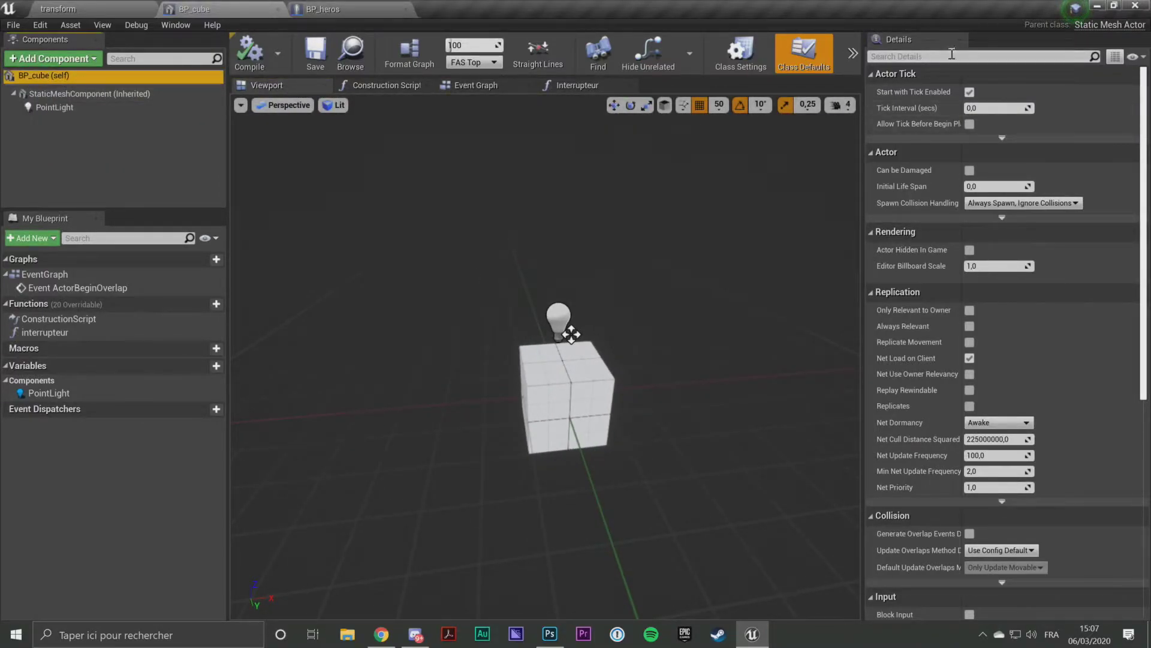
Step: Filter Details for 'tag', leave one Tags entry set to ue4, then compile and save
click(933, 56)
text(tag)
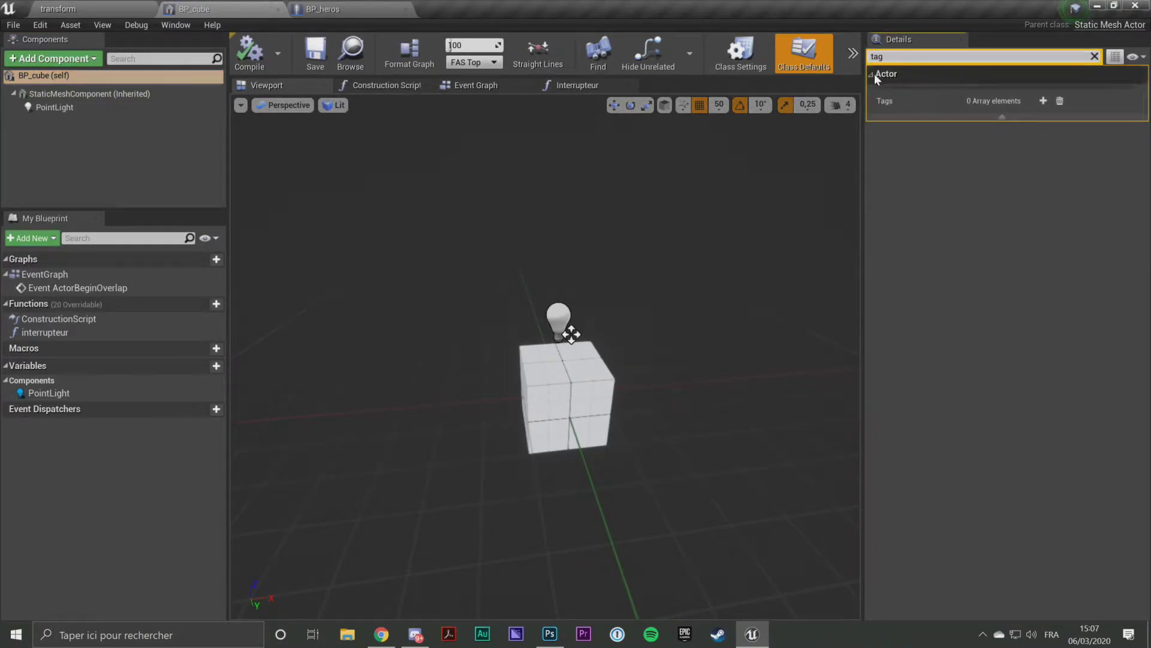
click(1041, 101)
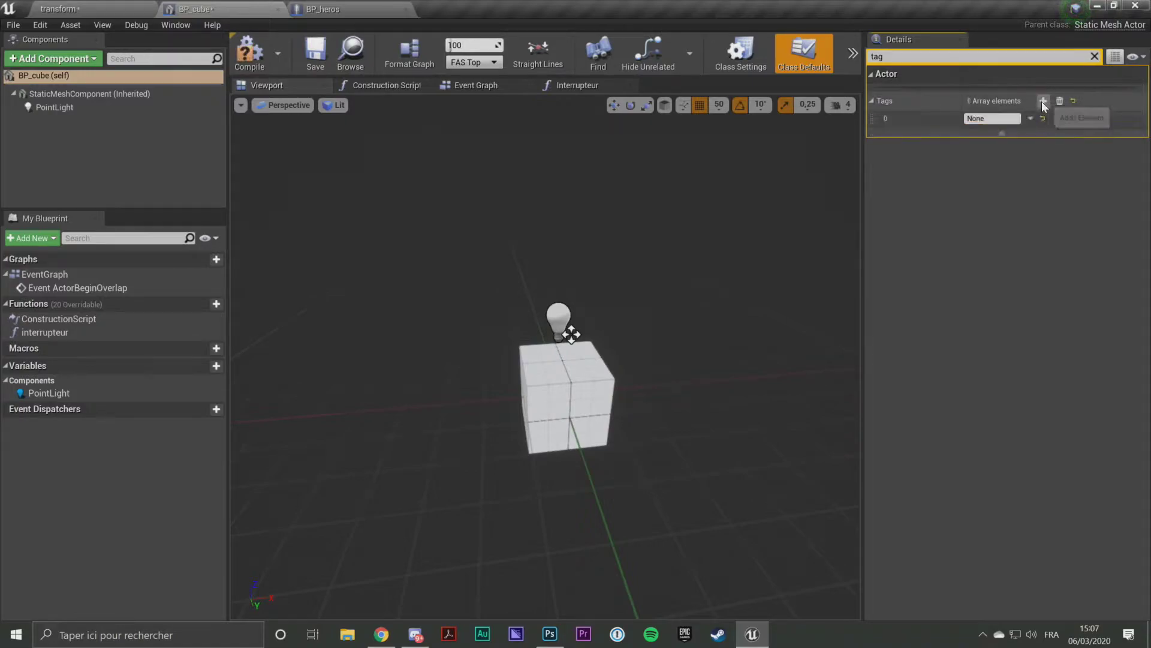
click(1041, 101)
click(1042, 101)
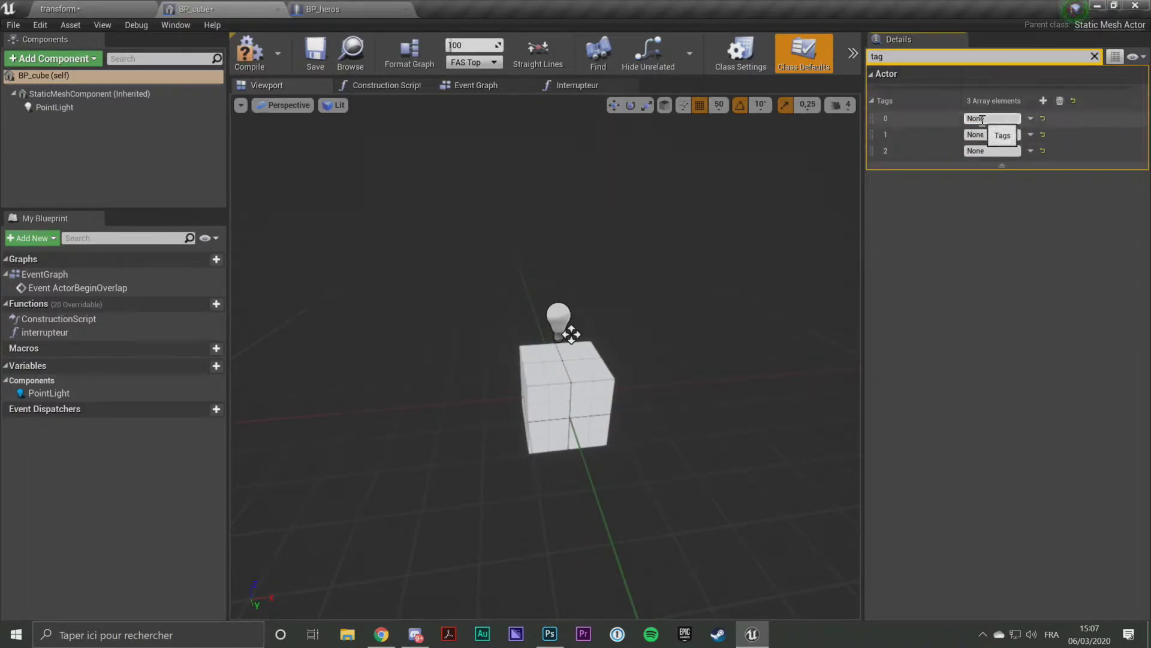
text(ue)
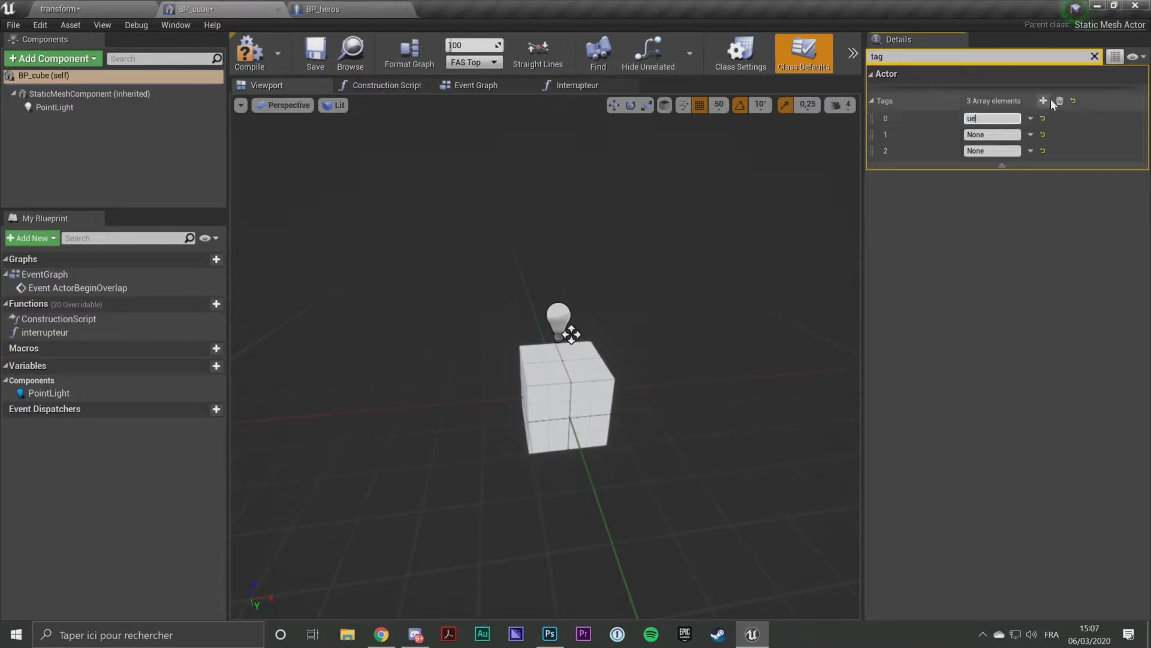
click(1060, 101)
click(1044, 100)
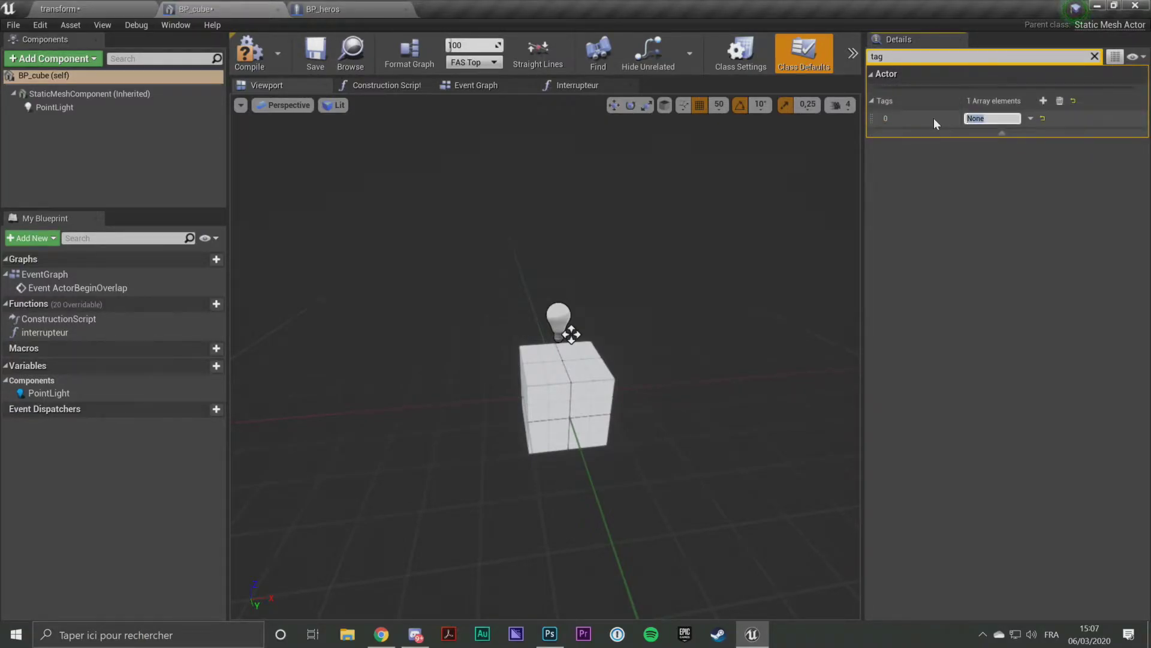
text(ue4)
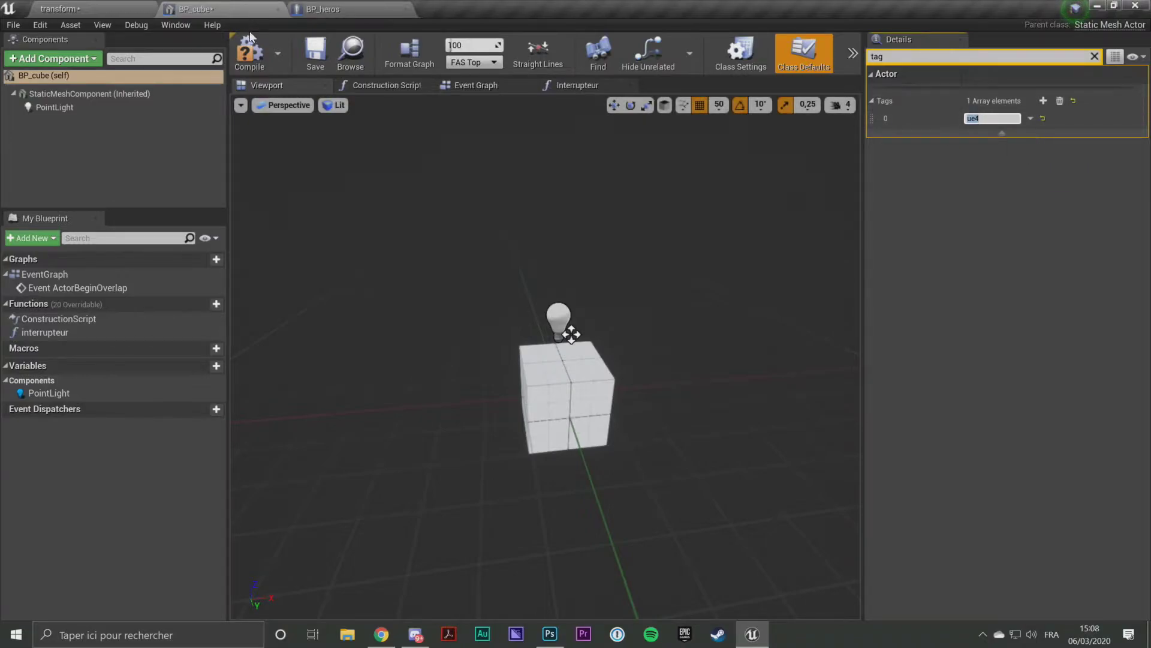
click(252, 54)
key(ctrl+s)
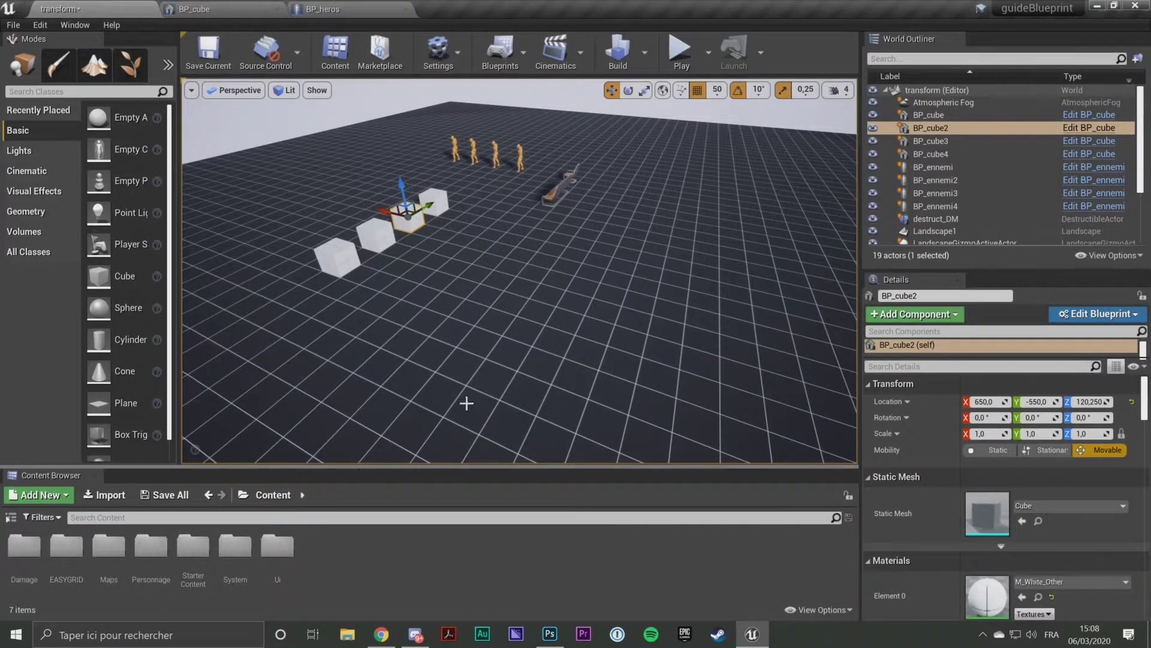
Step: Select BP_cube4, filter Details for 'tag', Alt-drag duplicate it, then open BP_cube's blueprint
click(347, 251)
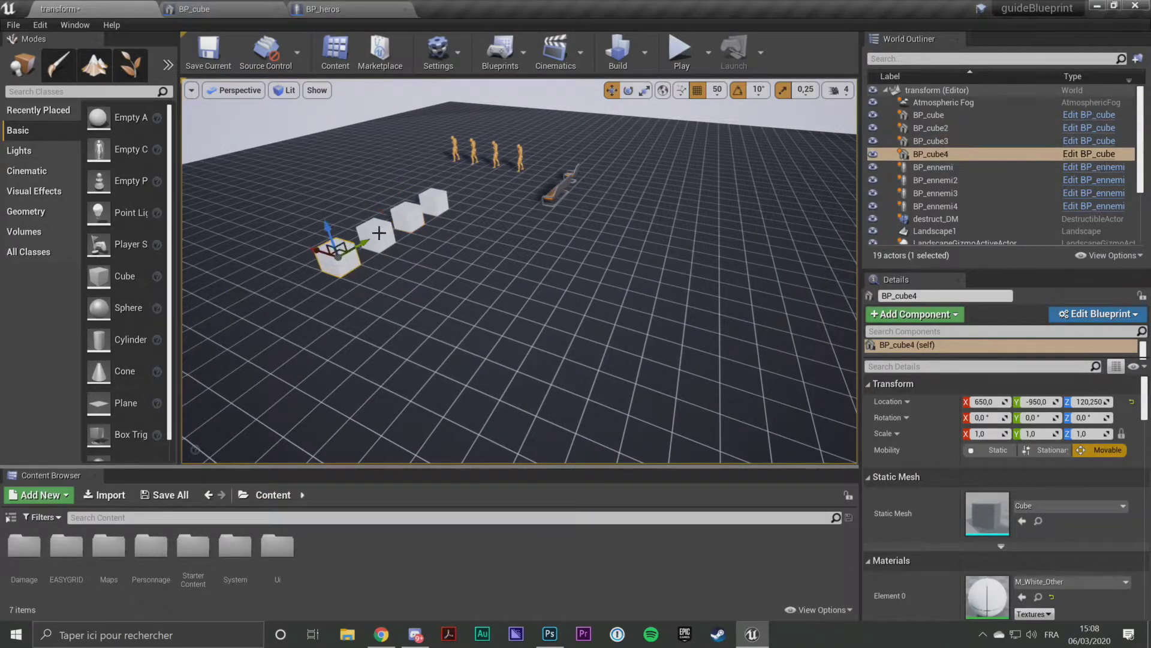
key(f)
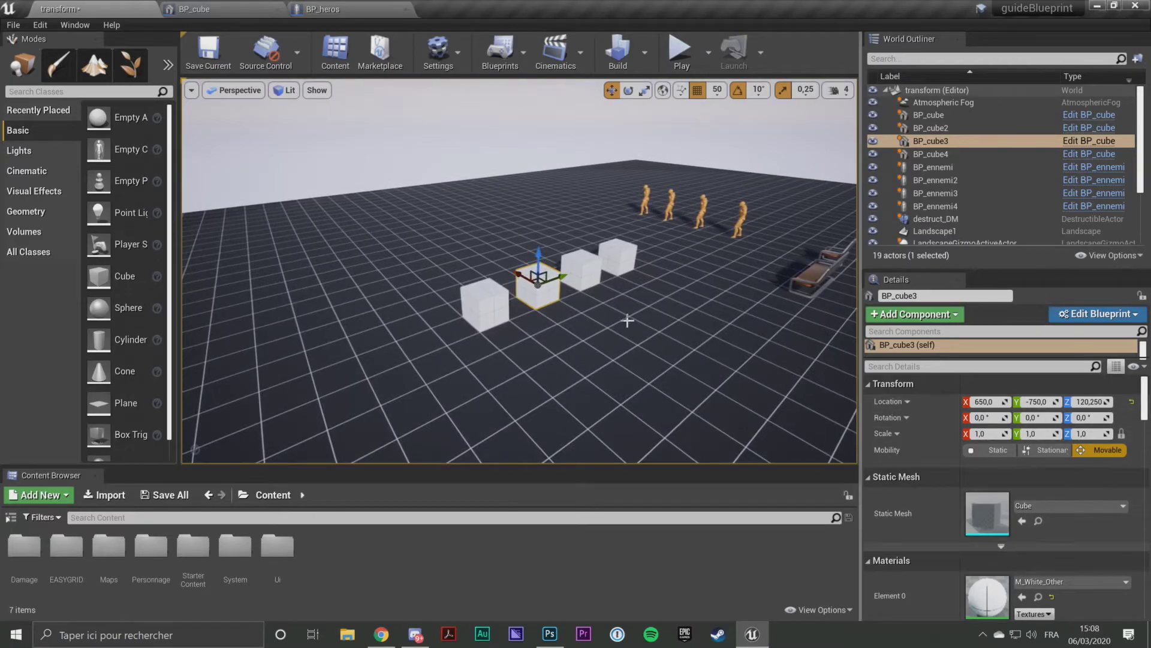
click(503, 300)
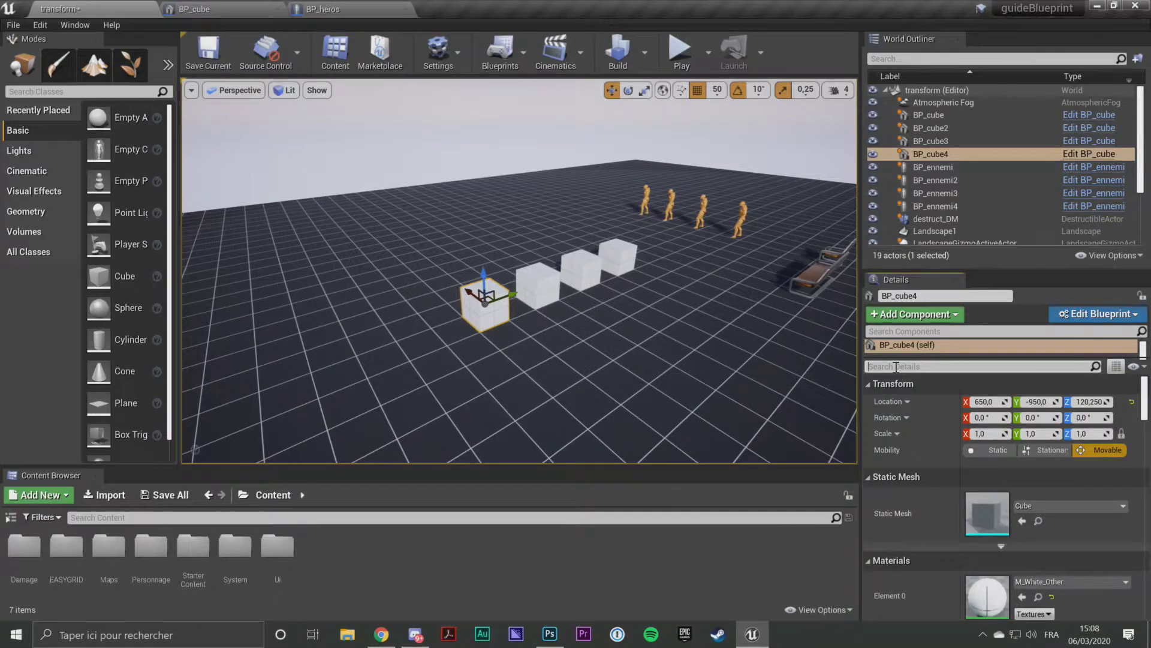
text(tag)
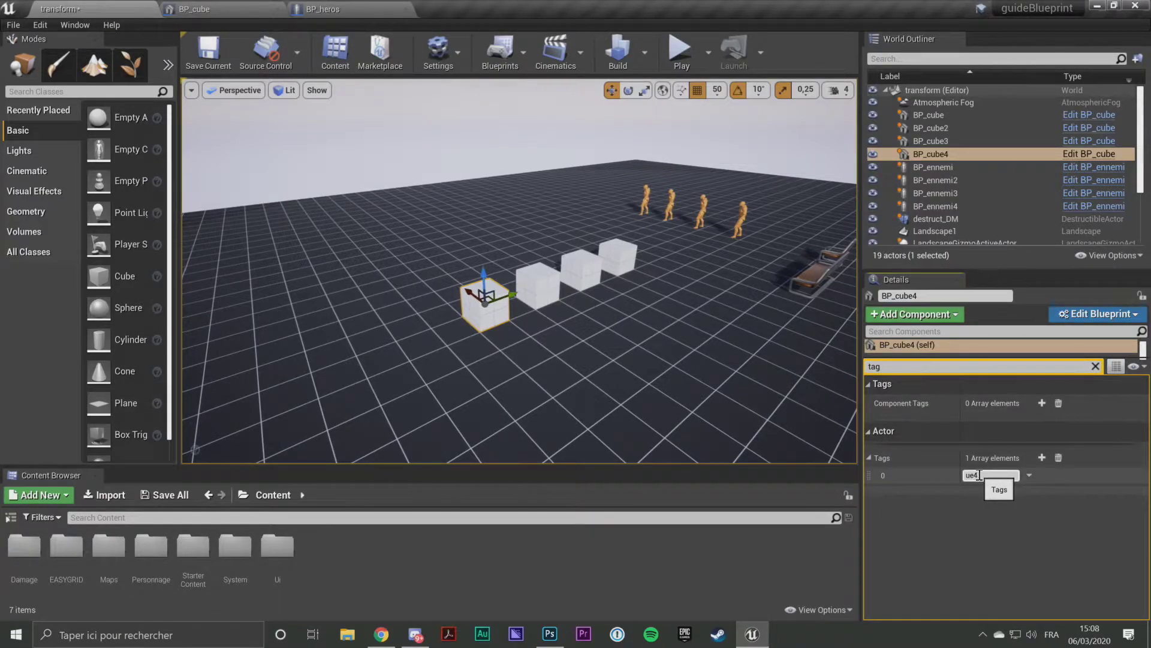
mouse_move(508, 294)
alt+mouse_down()
mouse_move(432, 315)
mouse_move(359, 274)
alt+mouse_up()
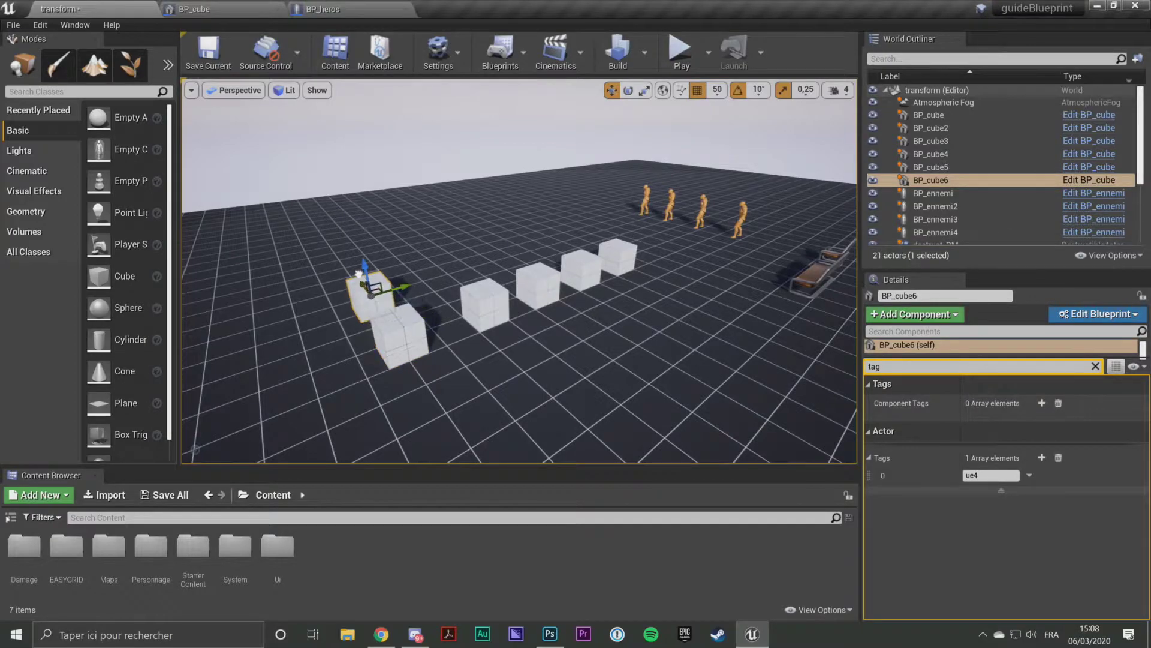
click(489, 301)
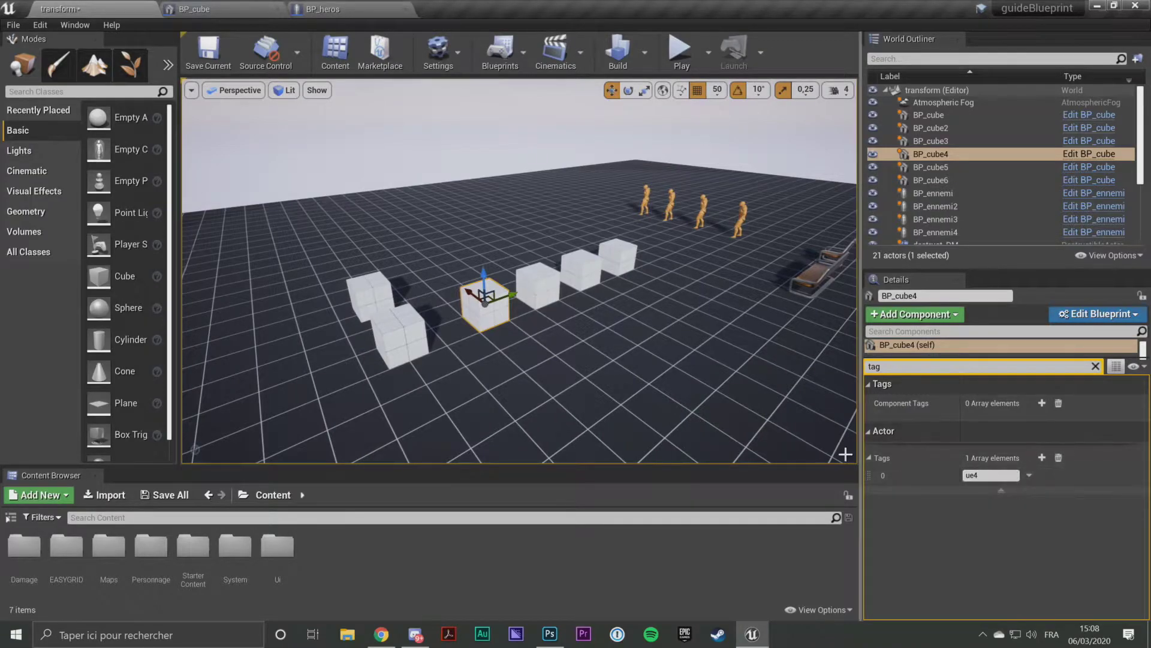
click(1089, 154)
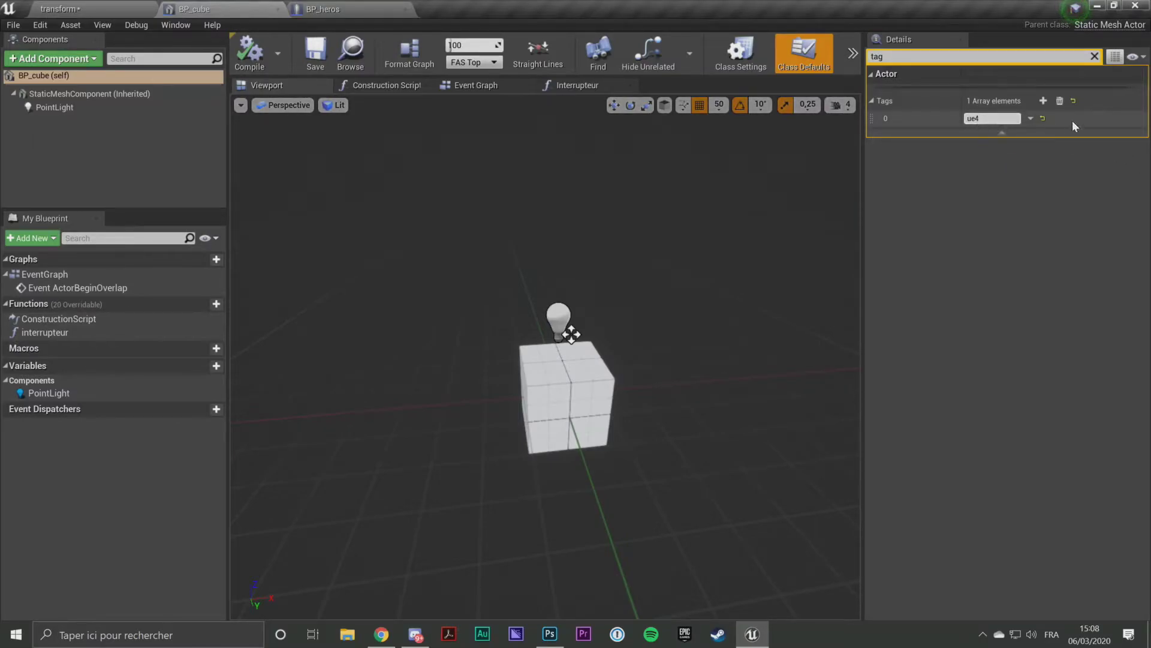
Step: Delete BP_cube's ue4 Tags entry, compile and save, then check BP_cube3 in the level
click(1060, 101)
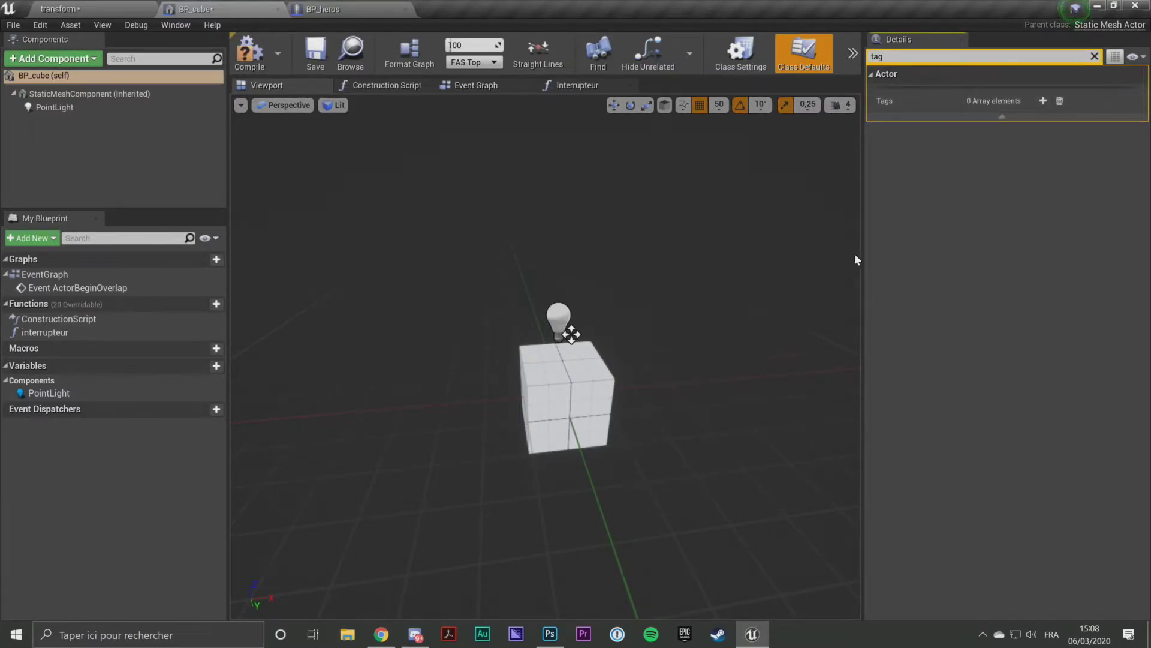
click(248, 54)
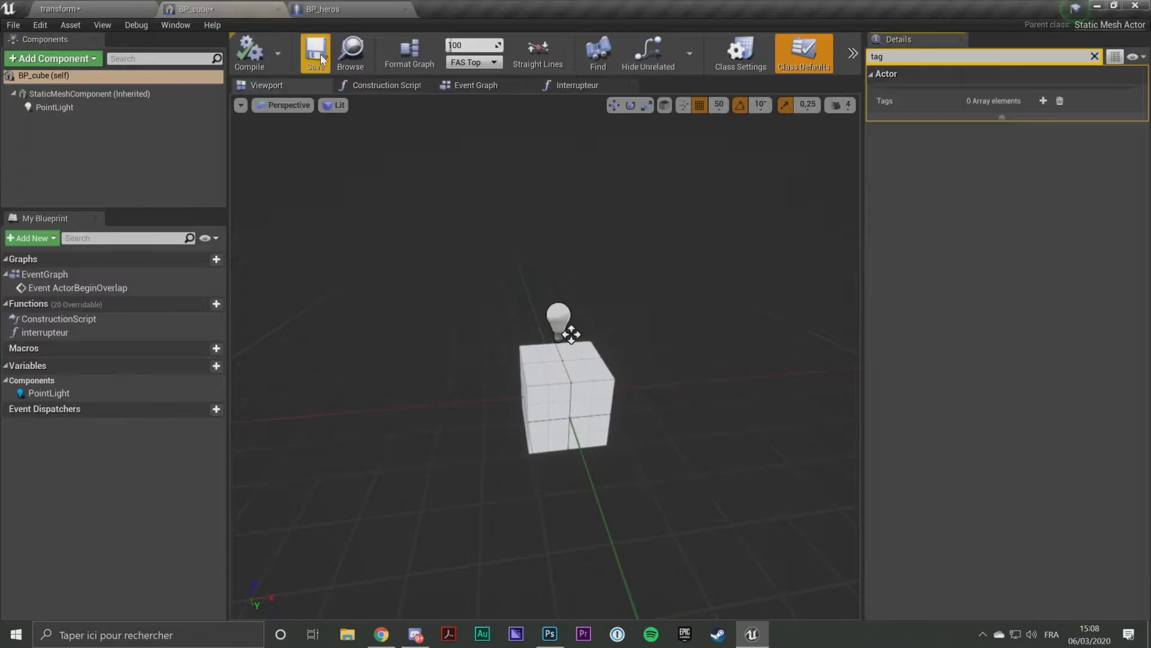
click(316, 54)
click(1094, 56)
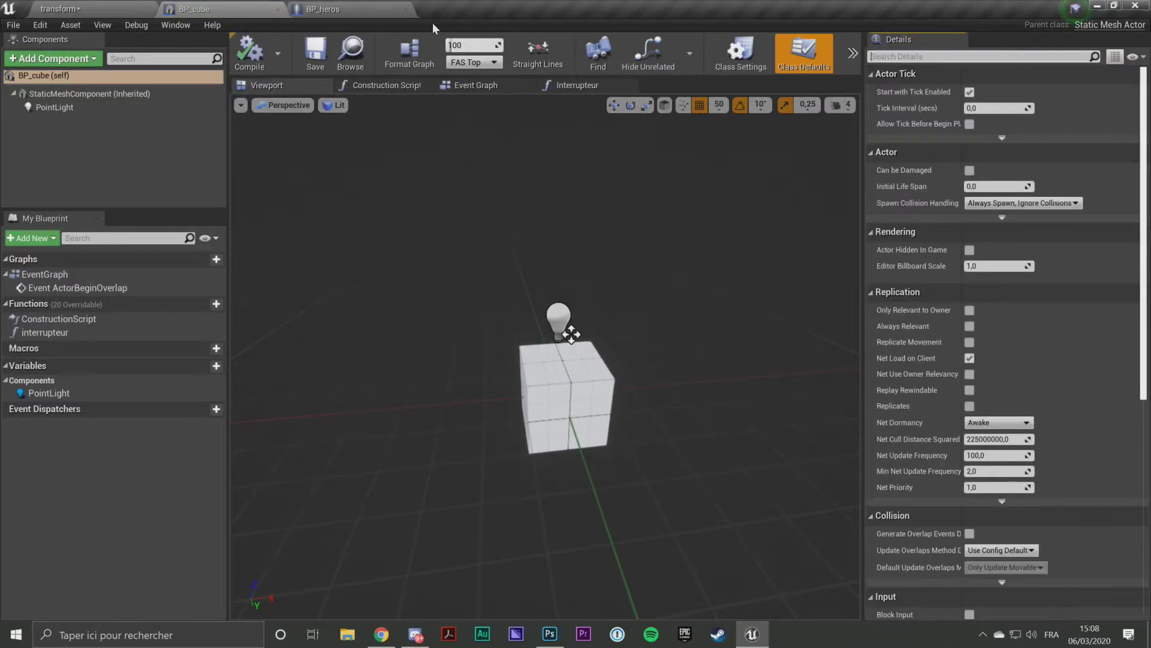
click(78, 9)
click(517, 267)
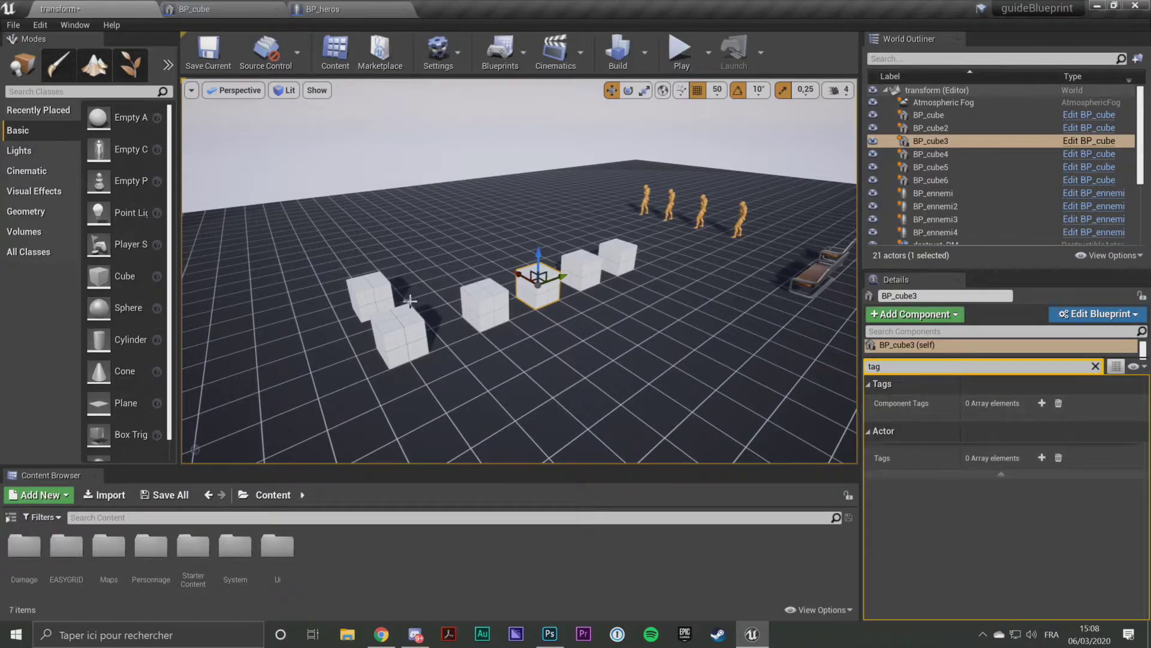
Step: Inspect the Tags of BP_cube, BP_cube4, BP_cube3, BP_cube2 and BP_cube6, then reframe the scene
drag(436, 301, 710, 273)
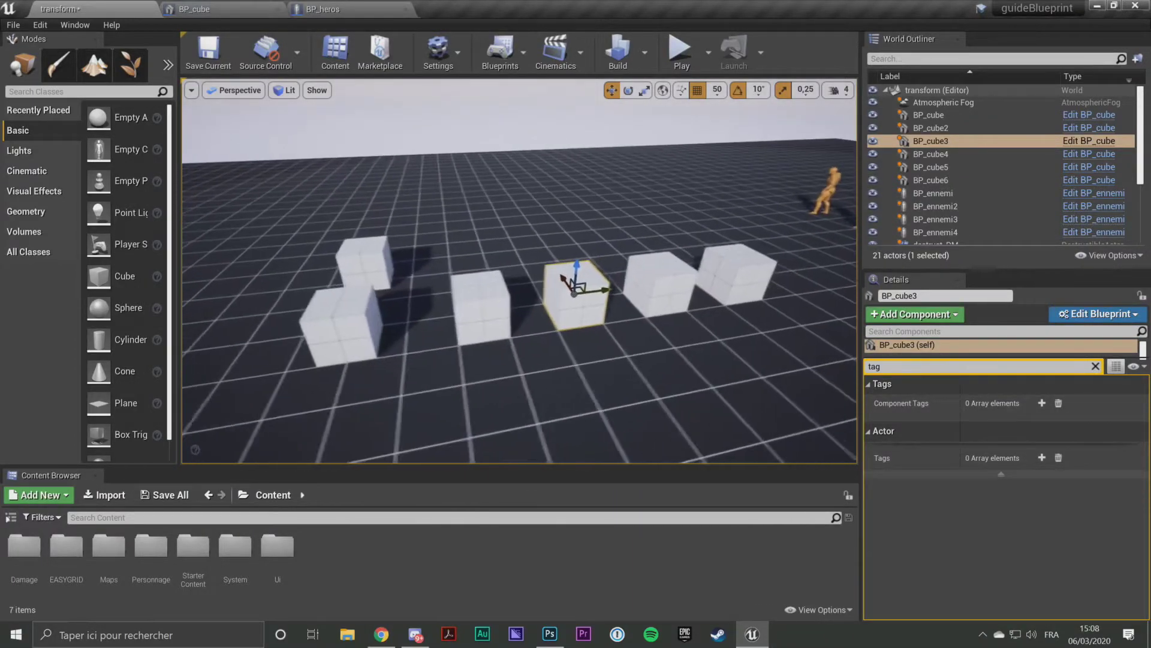
click(710, 273)
click(492, 330)
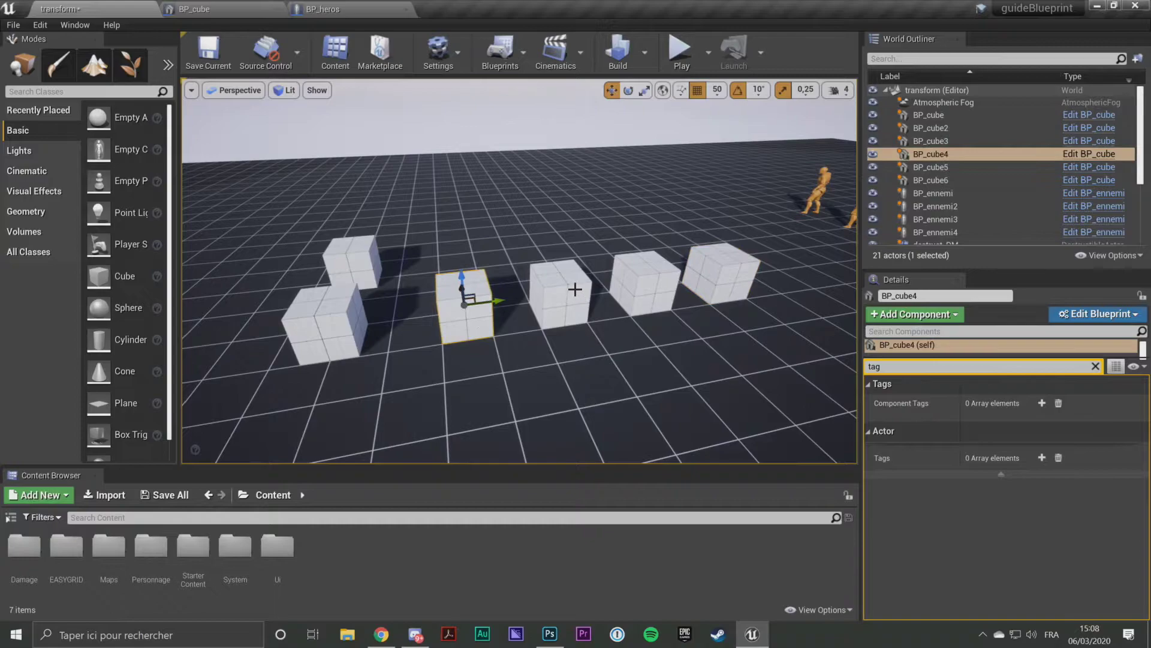
click(576, 290)
click(662, 281)
click(358, 263)
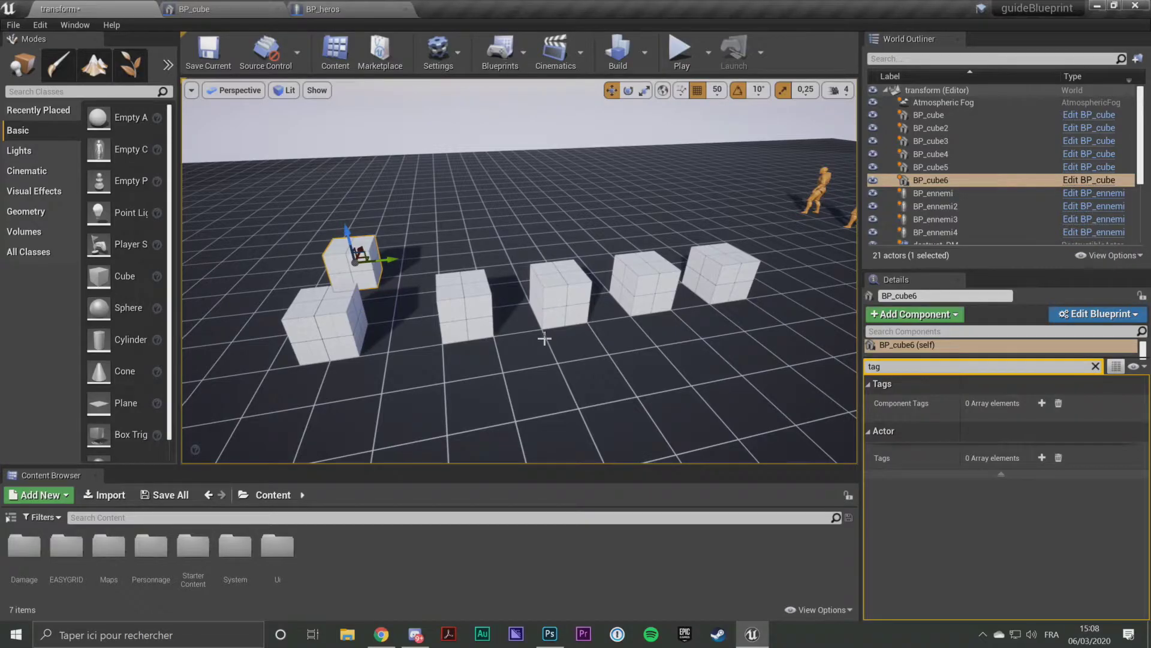
drag(544, 338, 408, 357)
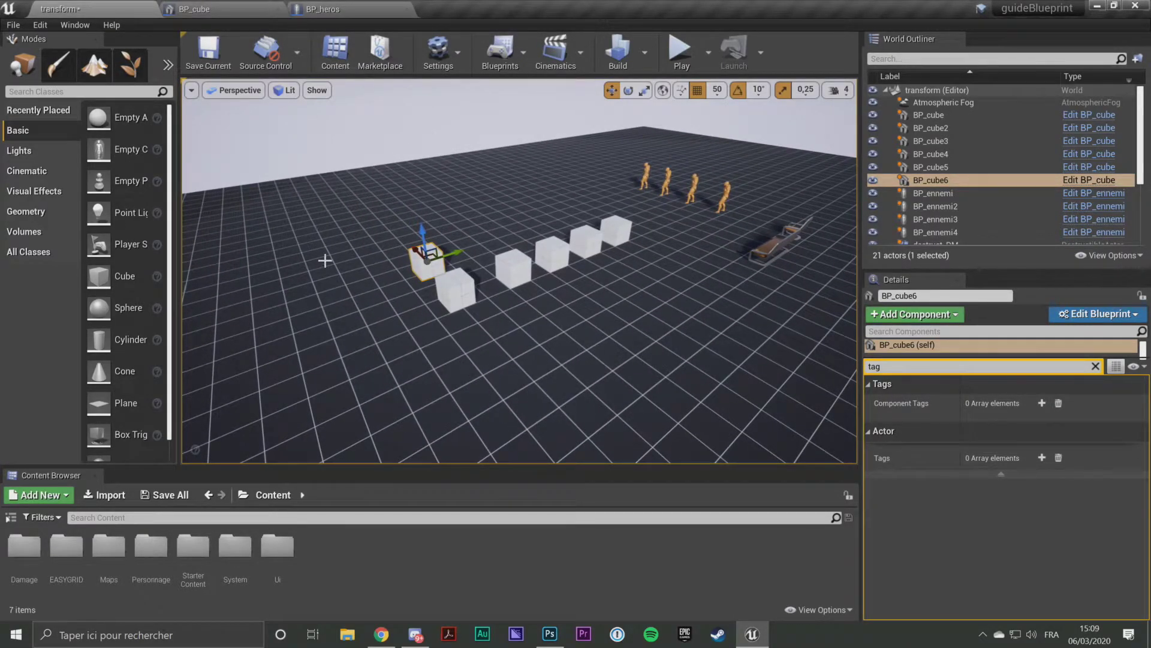
drag(494, 349, 397, 339)
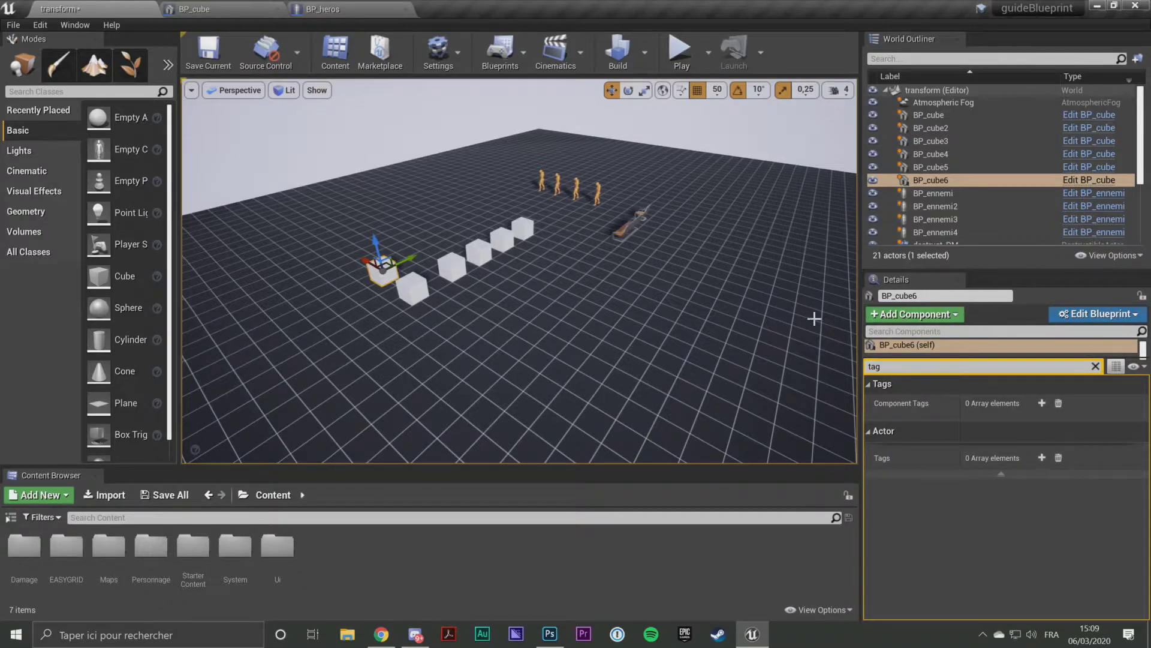
Step: In BP_heros, select Get All Actors with Tag, test Out Actors wires without adding nodes, and zoom out
click(359, 9)
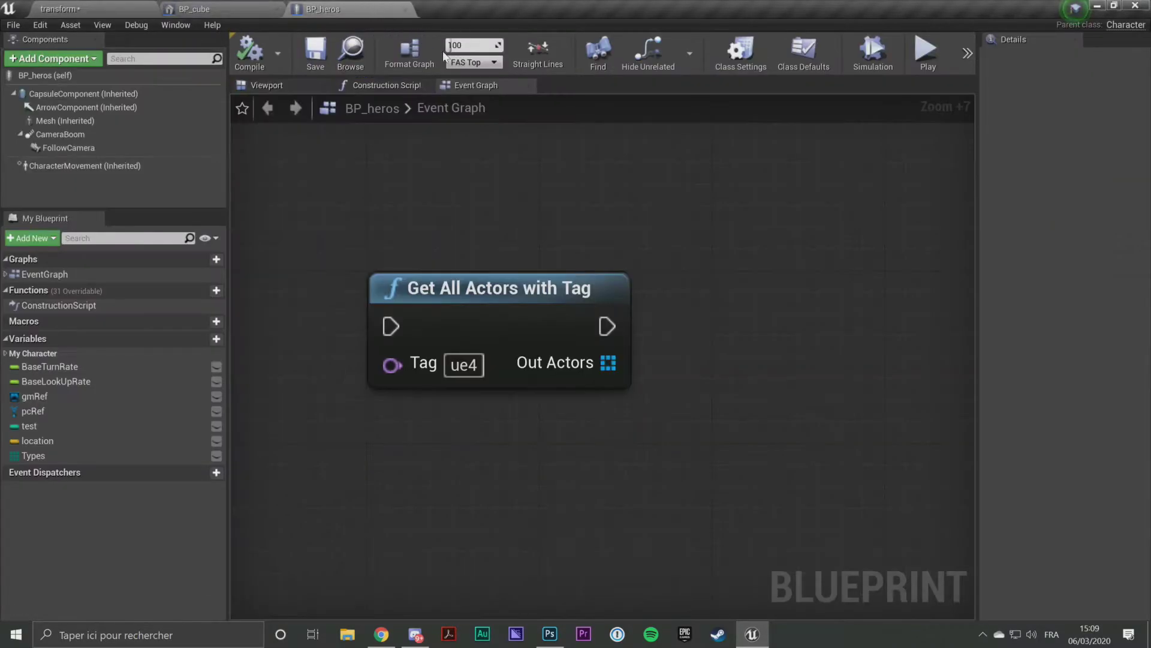
drag(360, 222, 710, 446)
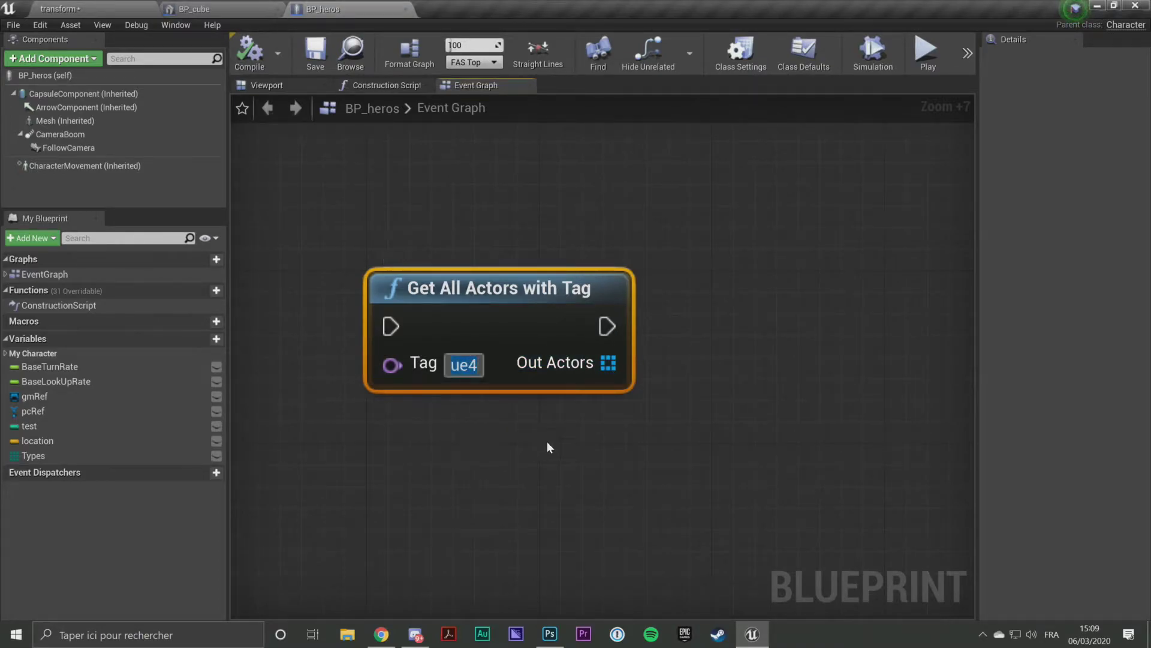
drag(608, 362, 803, 395)
click(803, 395)
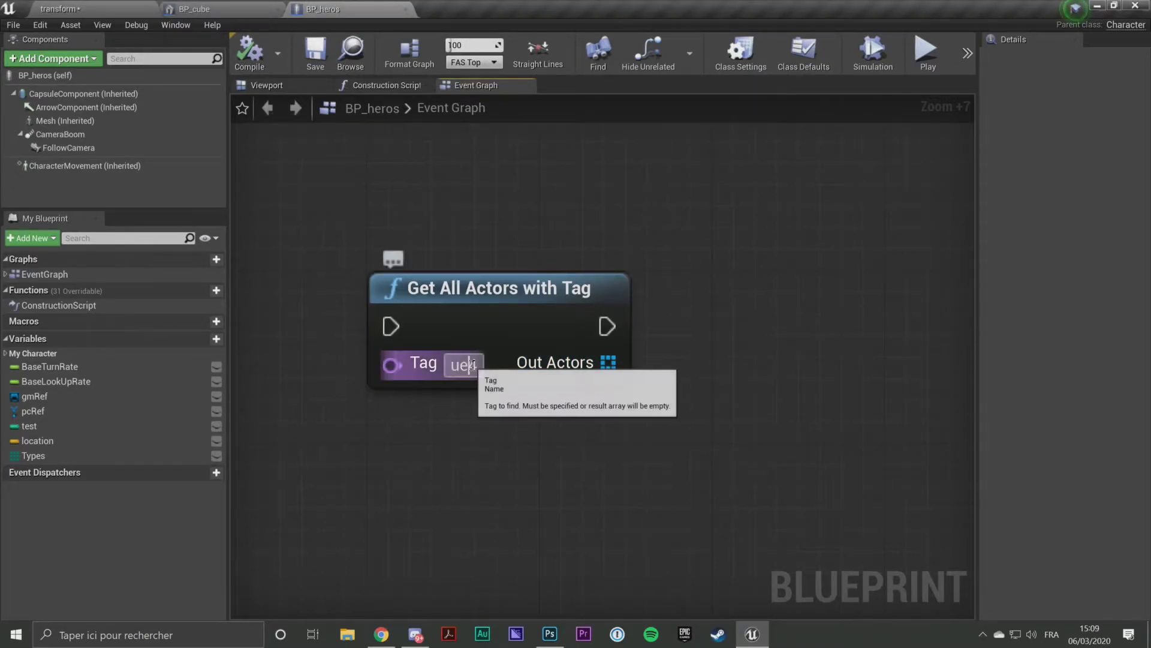
drag(606, 363, 851, 429)
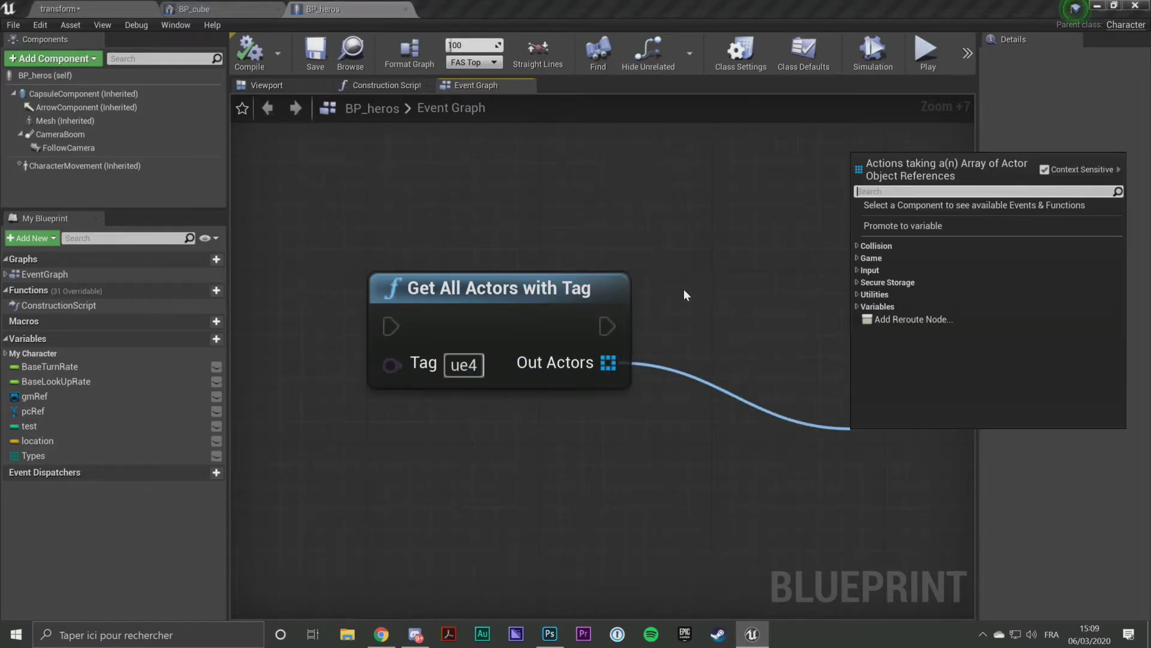
click(683, 289)
drag(418, 258, 674, 442)
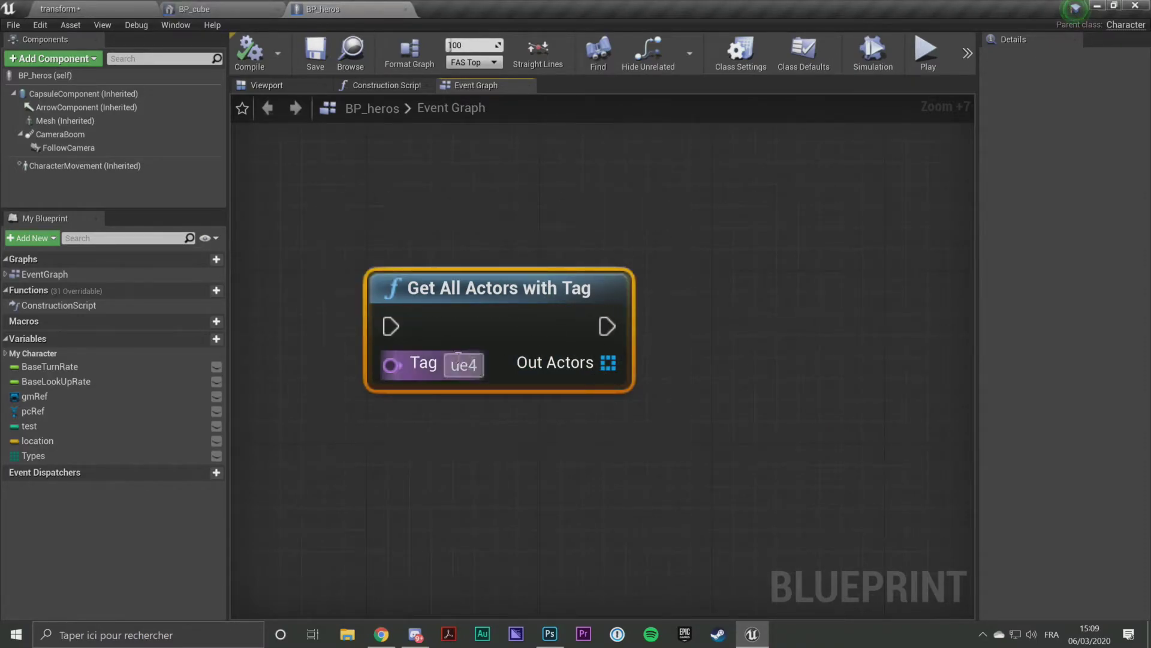
scroll(639, 275, down, 1)
scroll(635, 257, down, 2)
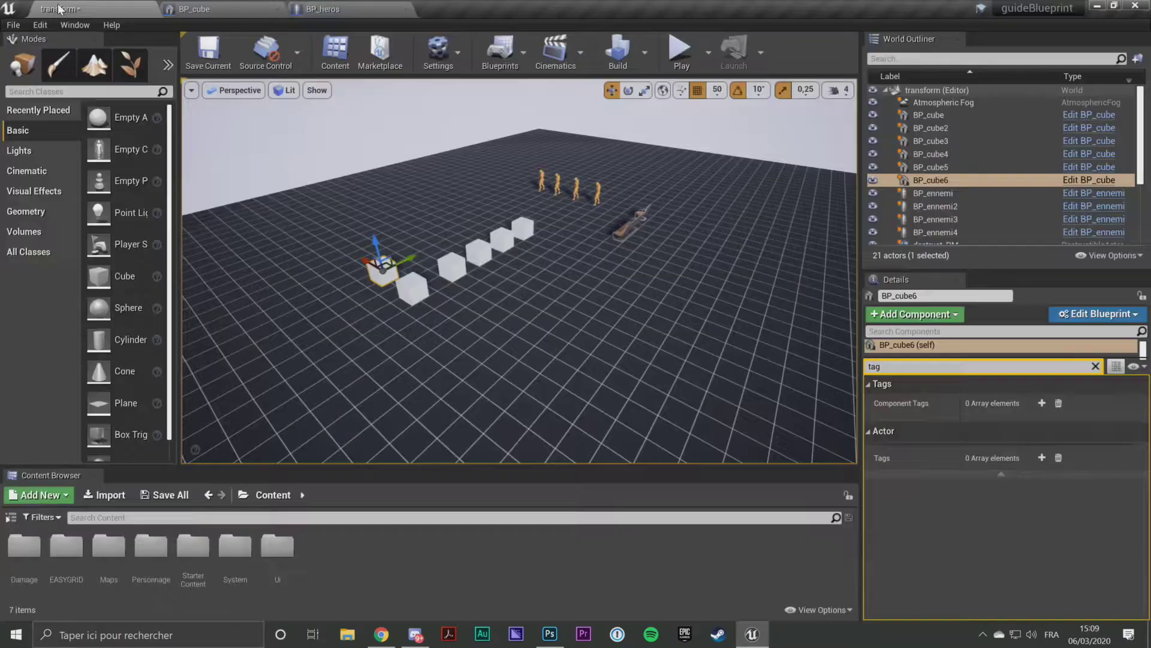
Step: Add the actor tag ue4 to BP_cube5 and BP_cube2
click(412, 287)
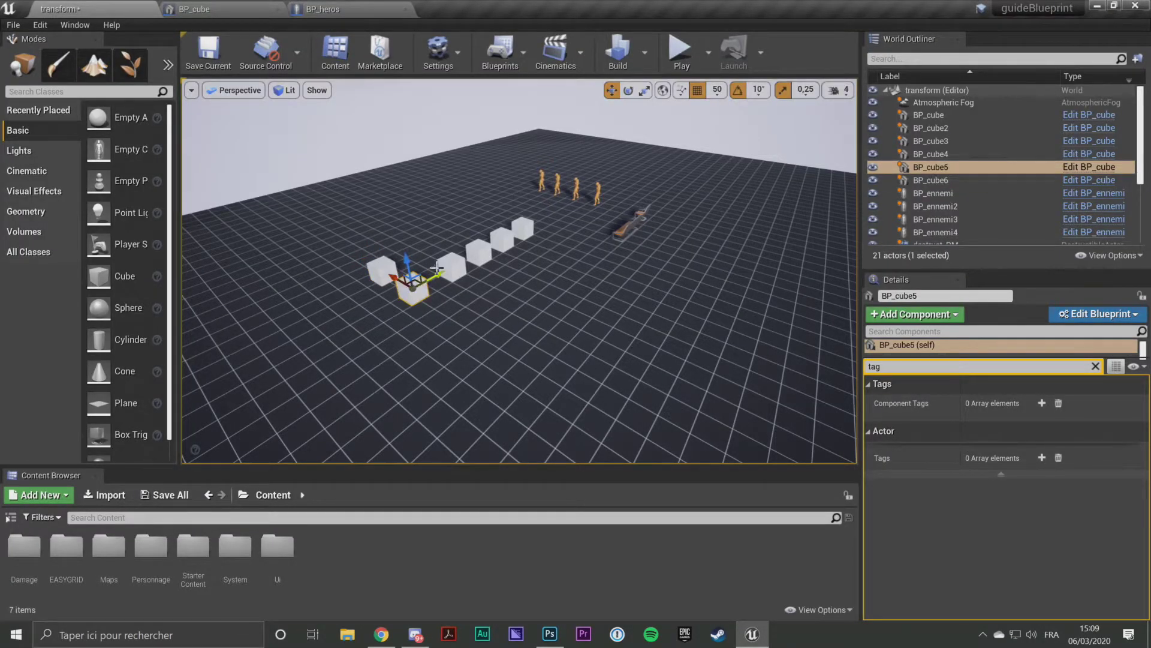
click(1041, 457)
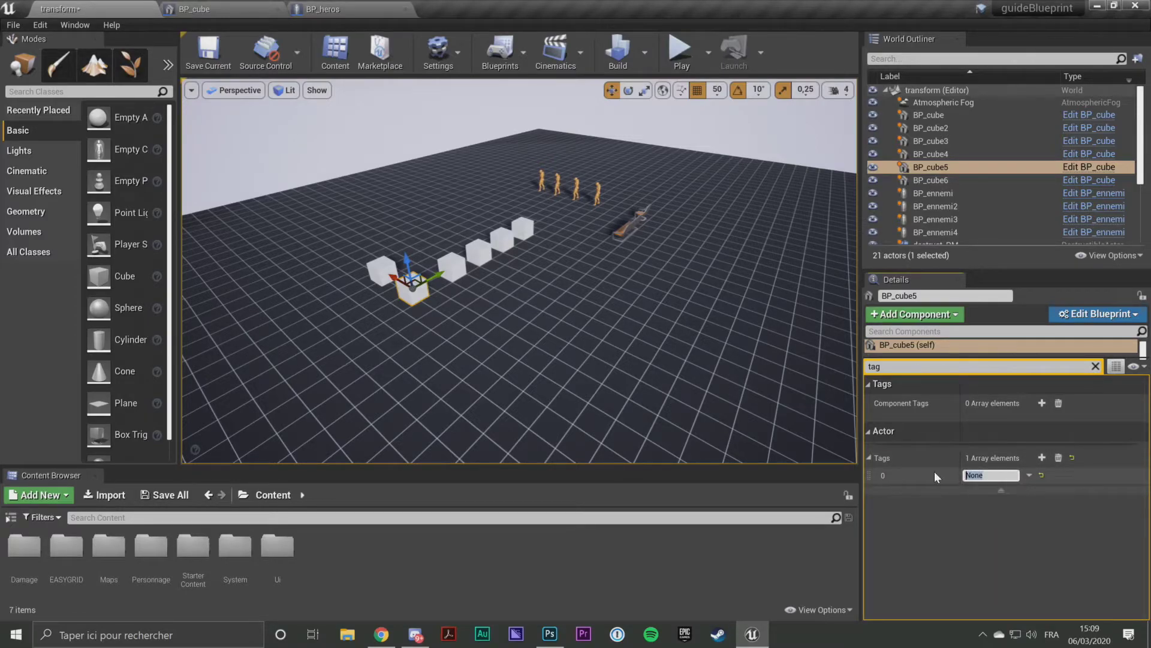
text(ue4)
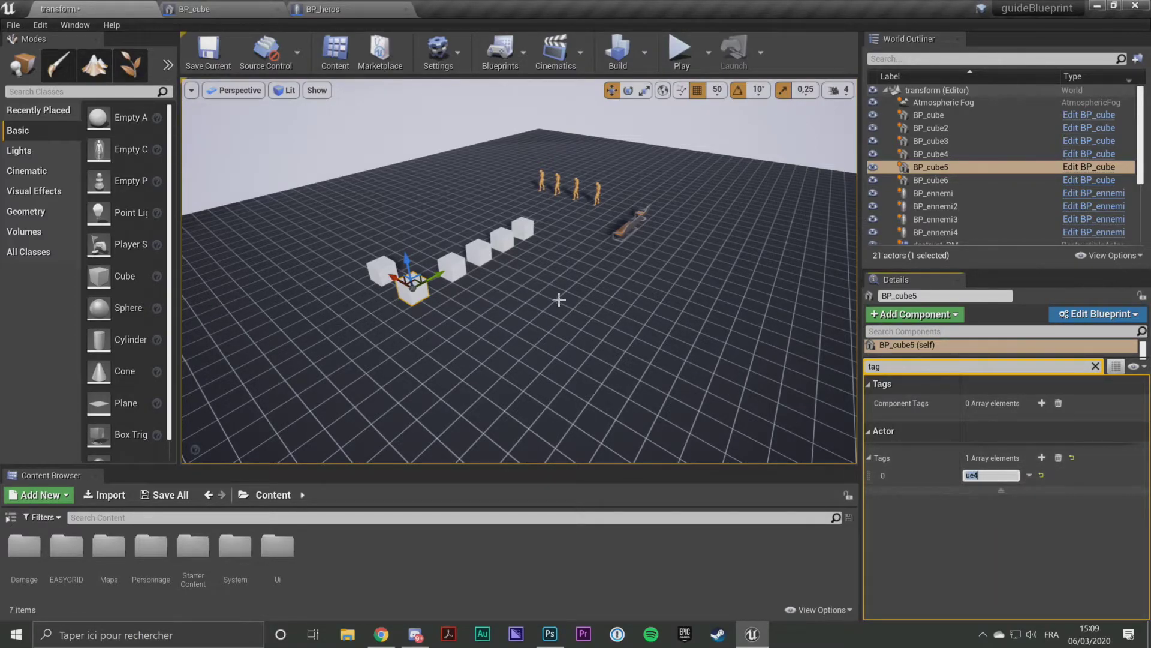
click(505, 238)
click(1042, 457)
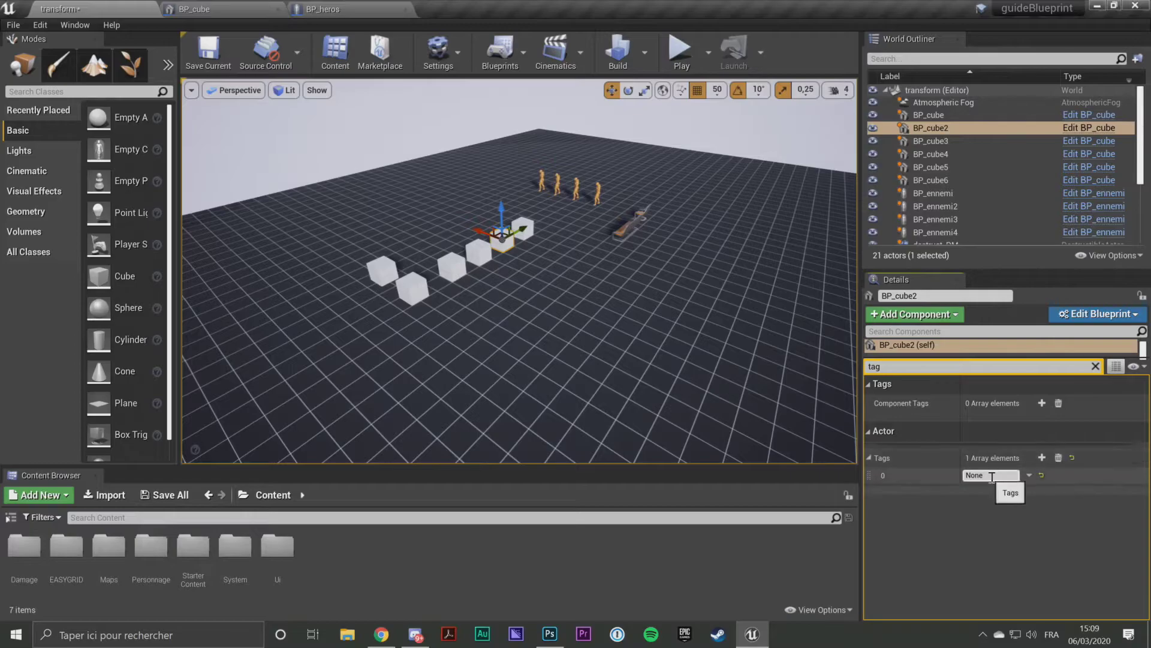
text(ue4)
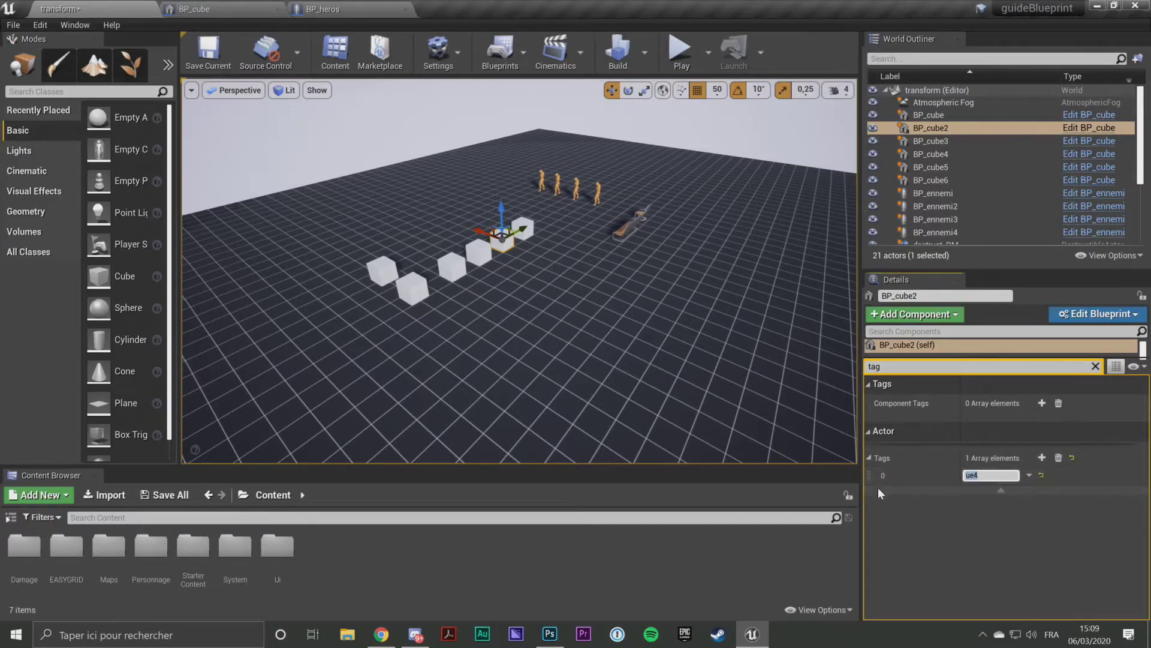
Step: Deselect the cubes, frame the cubes and characters, and return to the BP_heros graph
click(550, 341)
drag(551, 341, 415, 276)
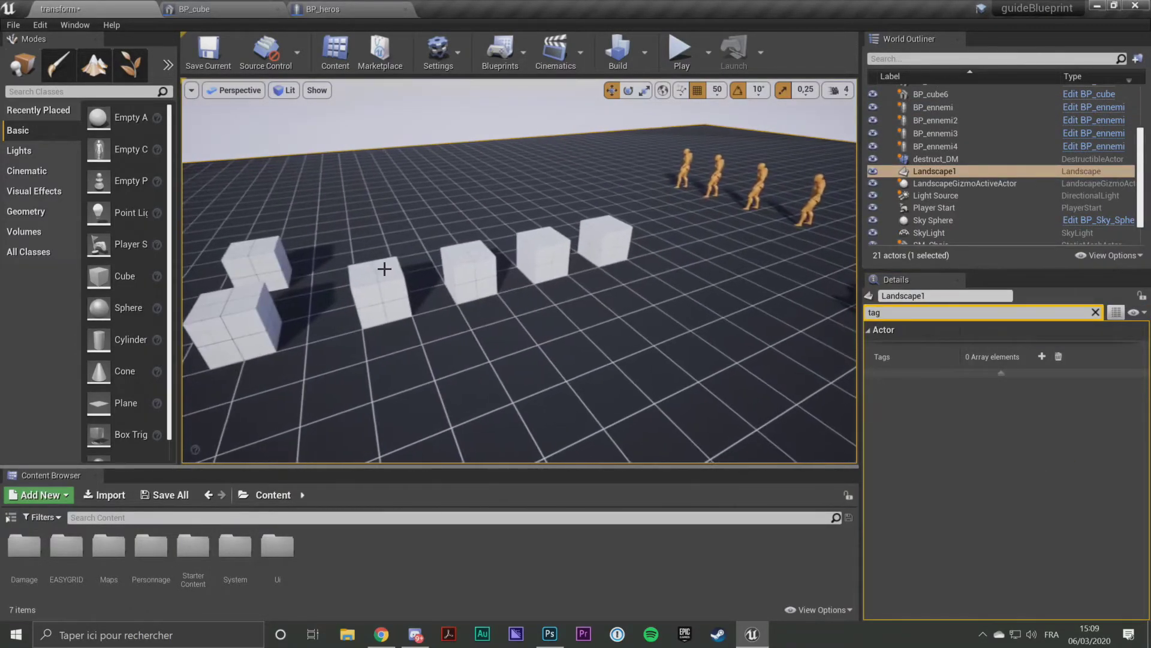
drag(576, 255, 568, 274)
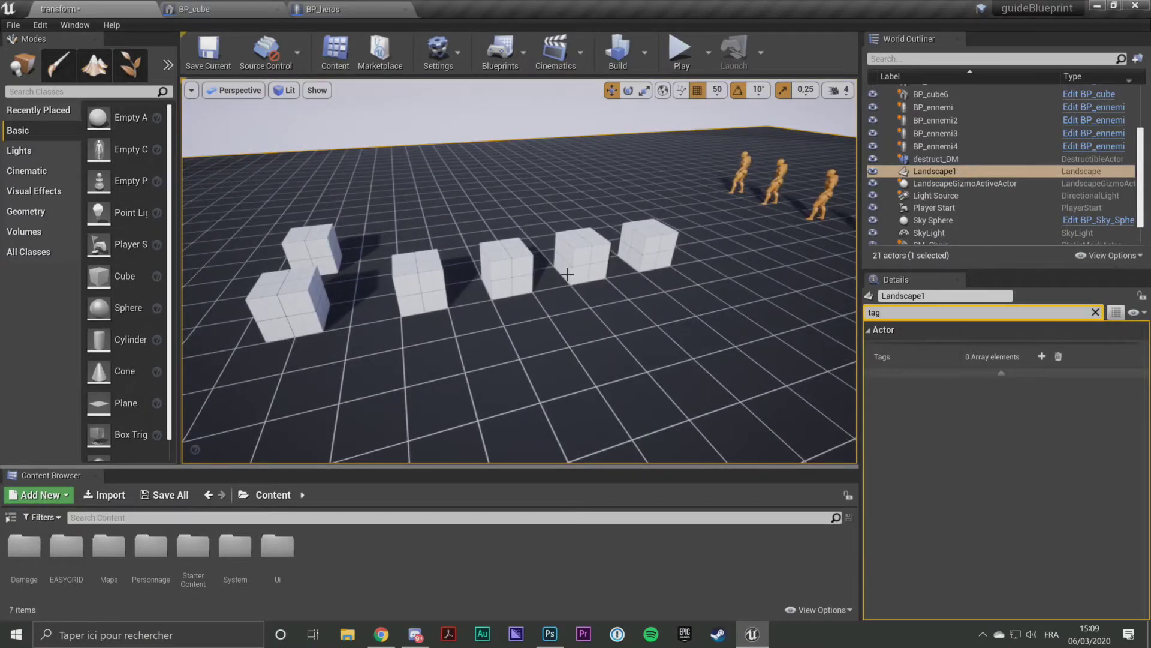
click(323, 9)
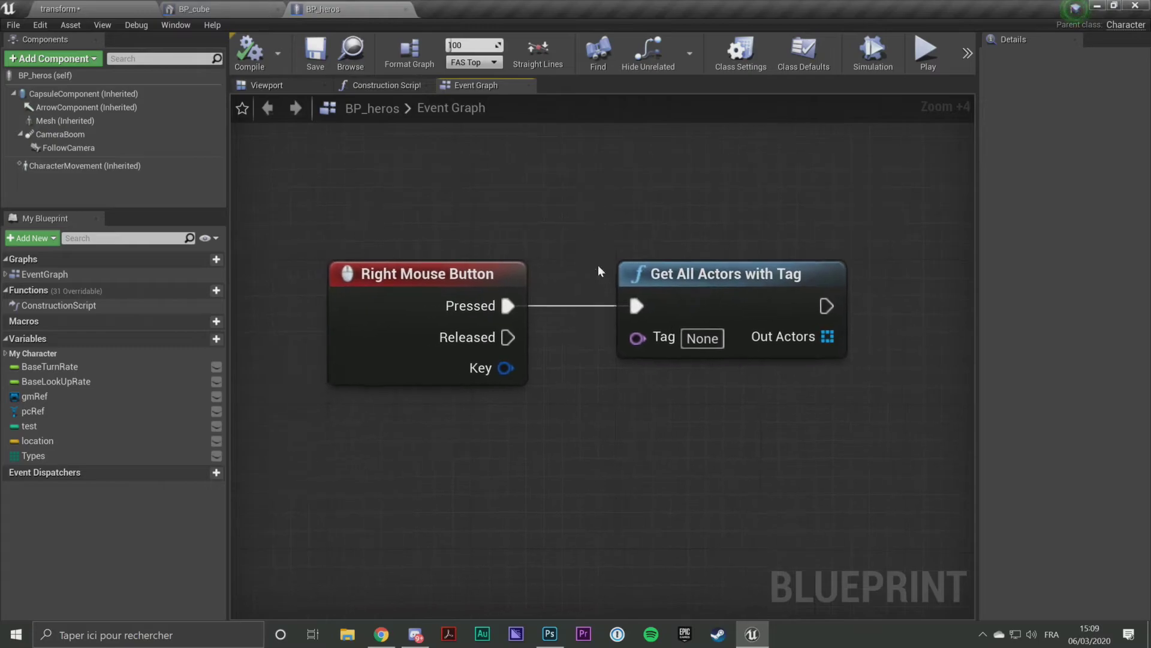
Step: Set the Get All Actors with Tag node's Tag to ue4
click(395, 271)
right_drag(644, 237, 545, 240)
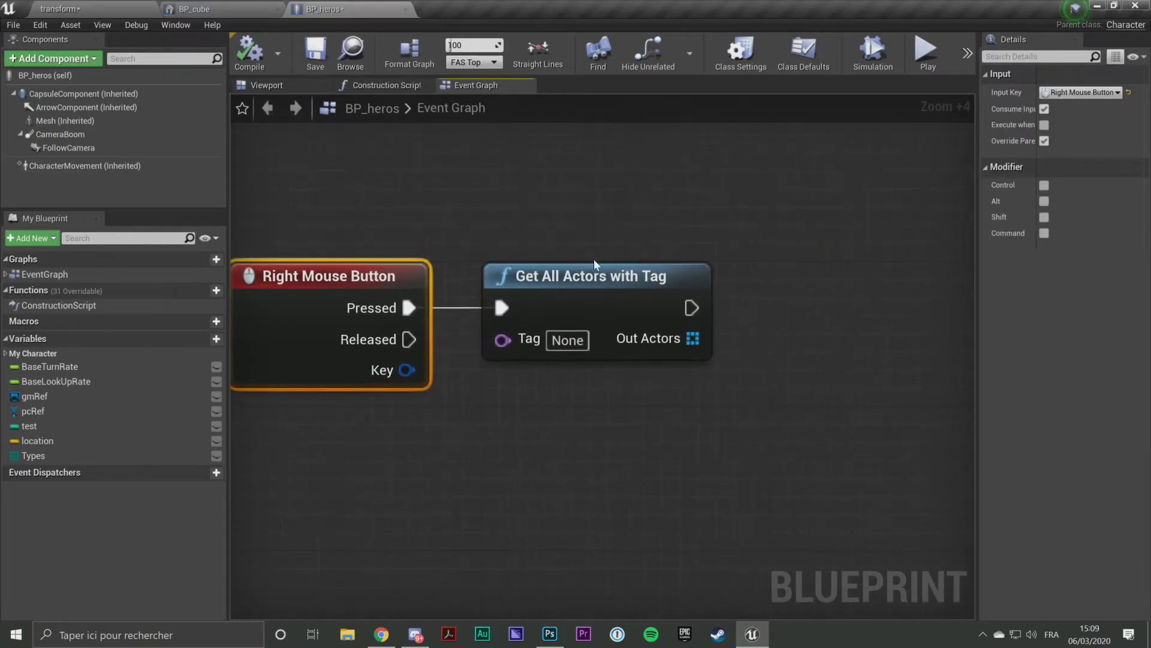
click(567, 340)
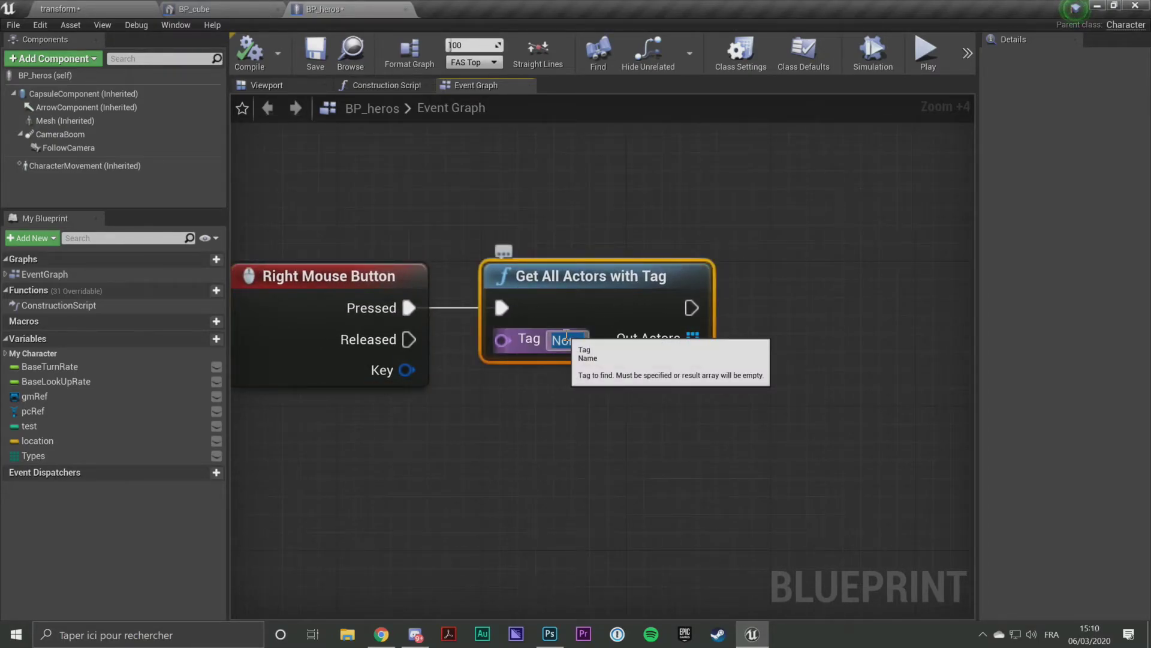
text(ue4)
key(Return)
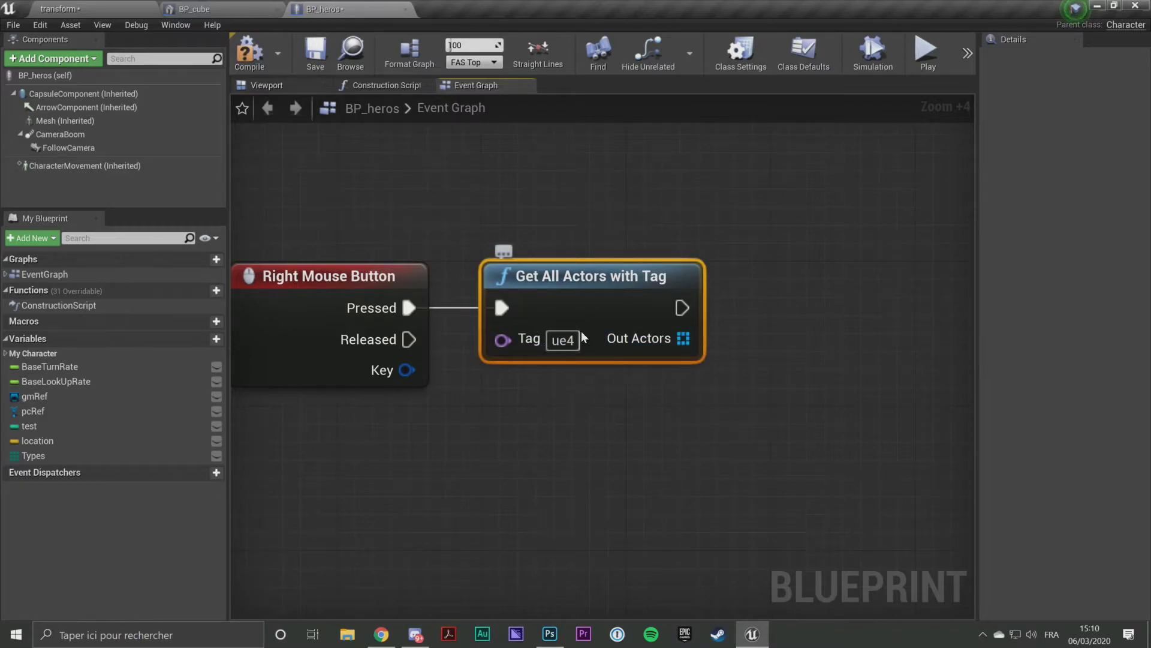
Step: Add a Length node on Out Actors and a Print Ui node on the execution chain
right_drag(749, 384, 684, 396)
drag(619, 350, 675, 362)
text(l)
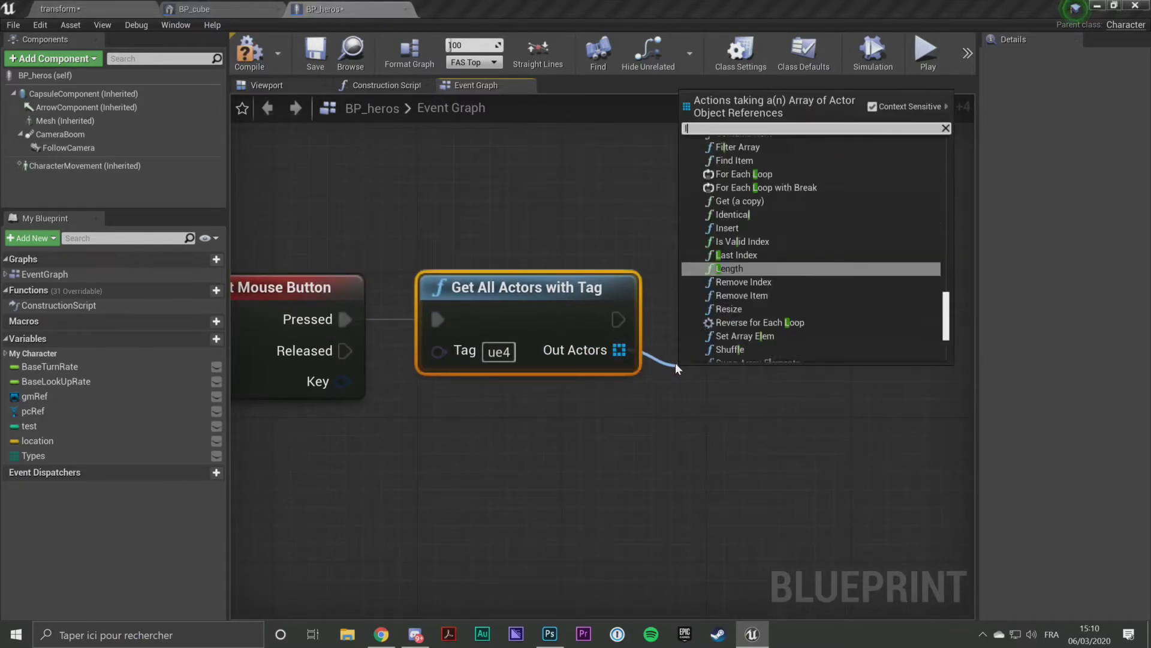
text(eng)
key(Return)
right_drag(675, 362, 481, 366)
drag(423, 322, 815, 315)
text(print)
key(Return)
Step: Connect Length to Print Ui's Texte input, then play the level, which shows 2
right_drag(815, 321, 675, 279)
drag(728, 263, 765, 245)
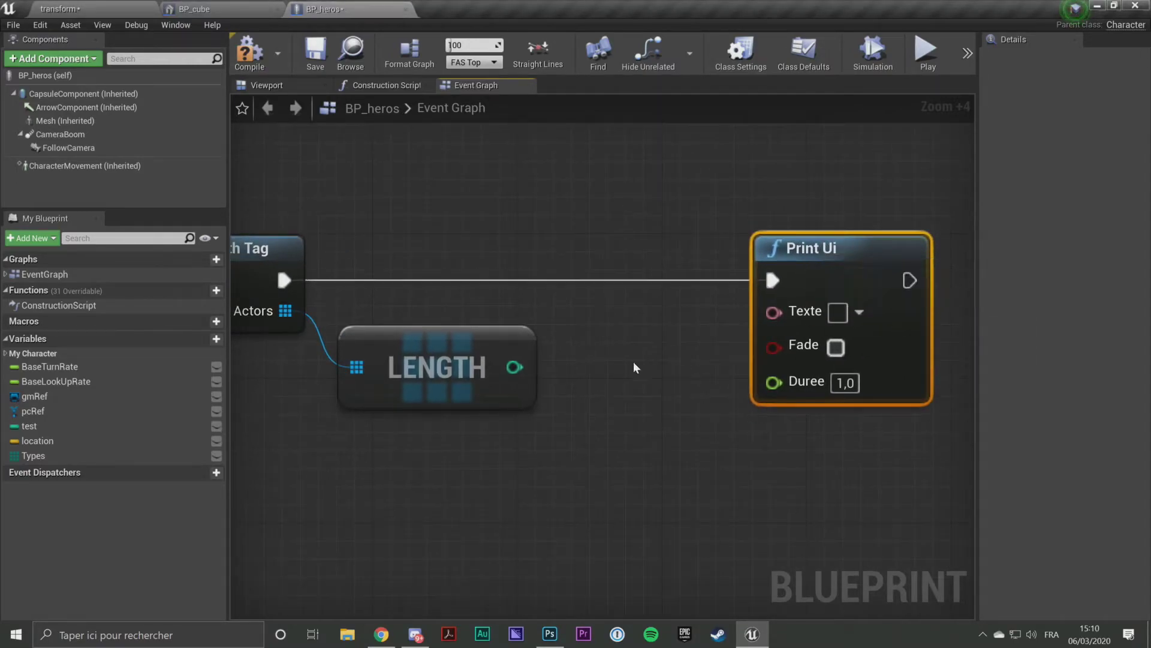
mouse_move(513, 367)
mouse_down()
mouse_move(656, 353)
mouse_move(774, 312)
mouse_up()
drag(766, 264, 820, 264)
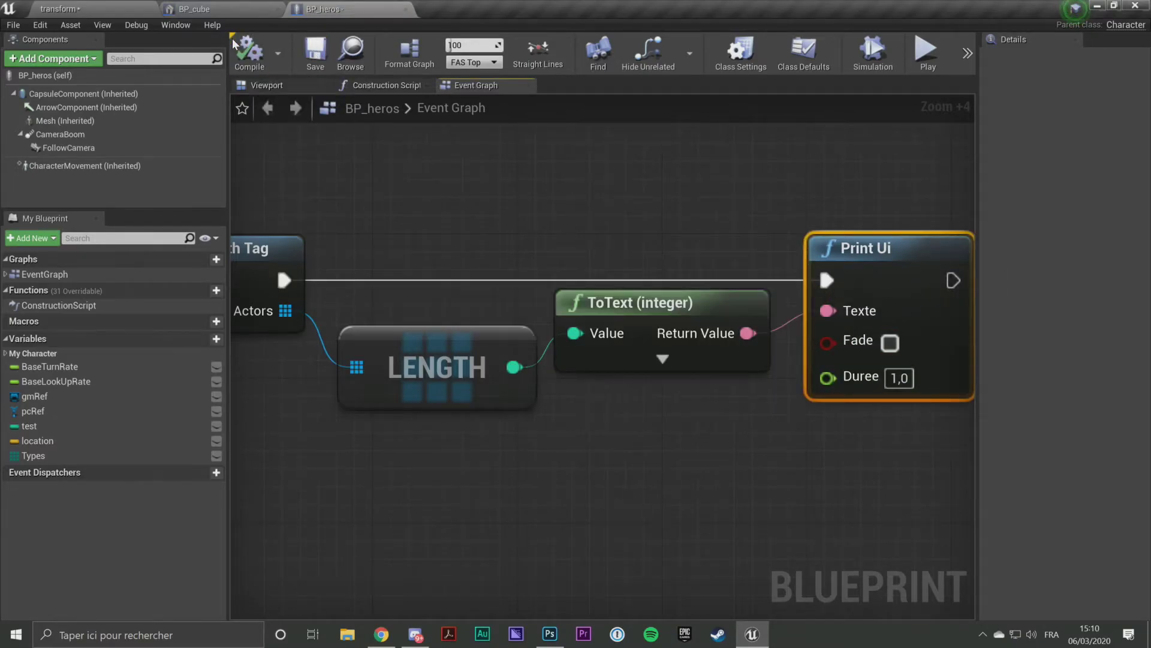
click(148, 9)
click(682, 51)
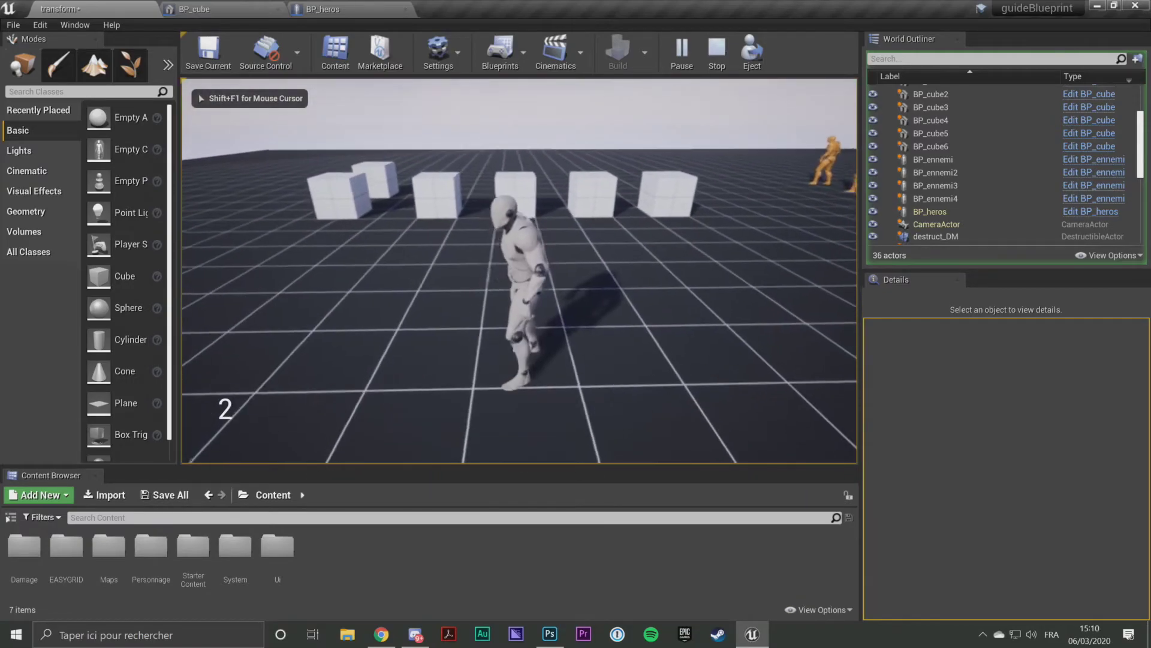
Step: Eject from play and add an actor tag entry to BP_cube
key(F8)
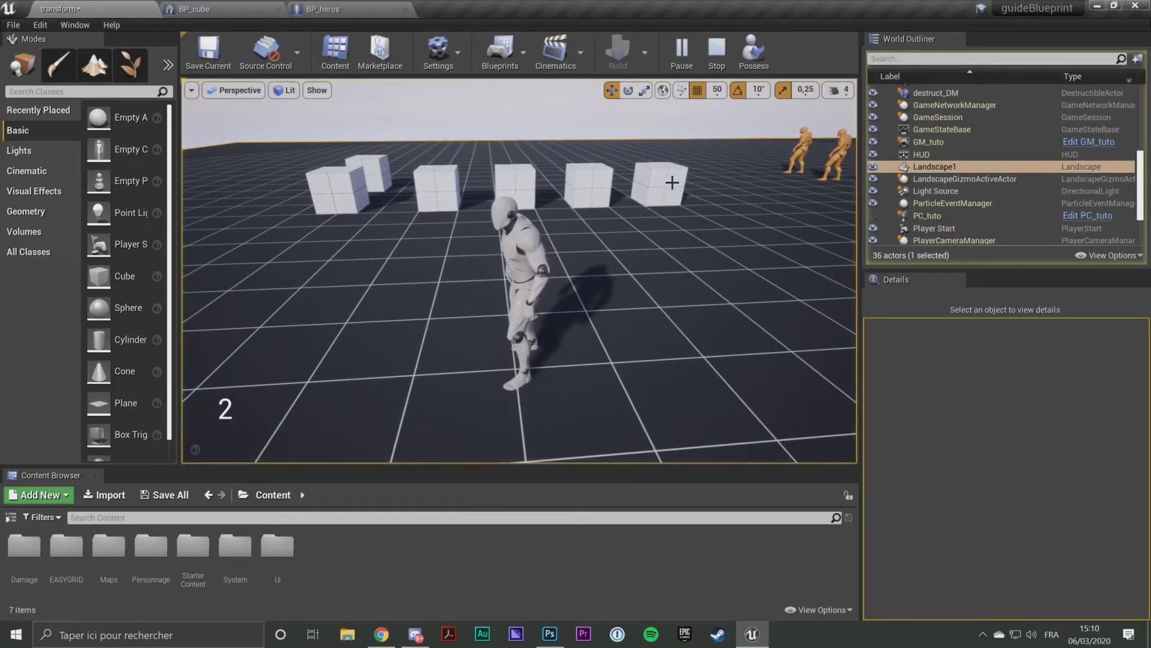
click(660, 186)
click(1042, 458)
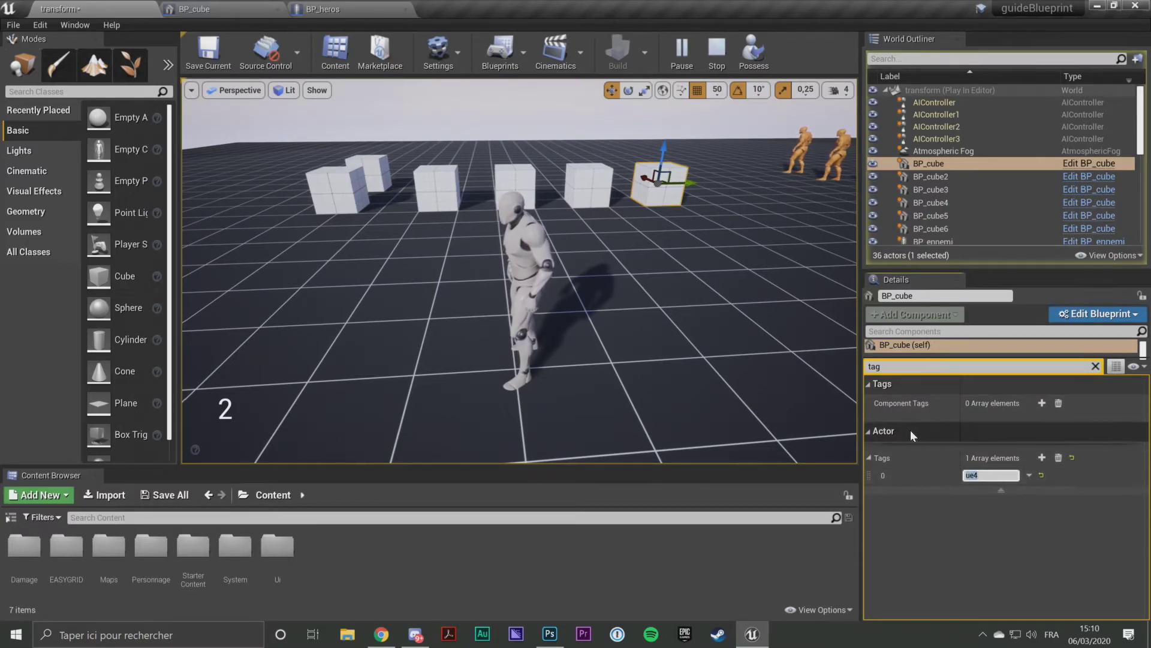
Step: Repossess the character, walk it left, then eject and fly the camera toward the enemies
click(765, 50)
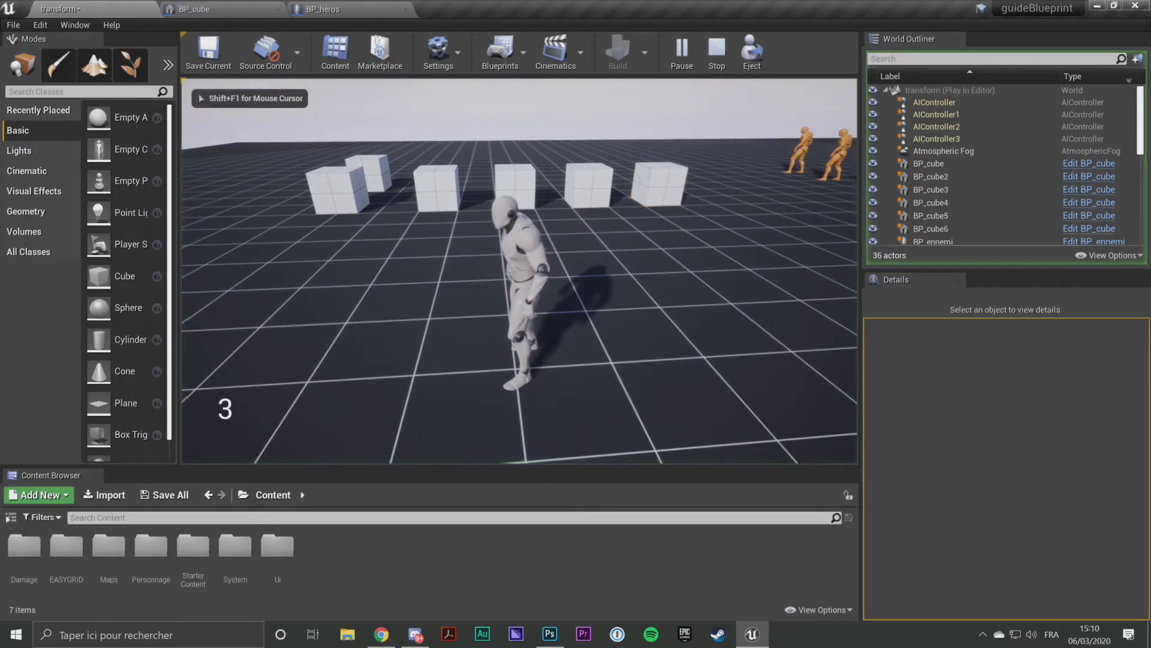
key(a)
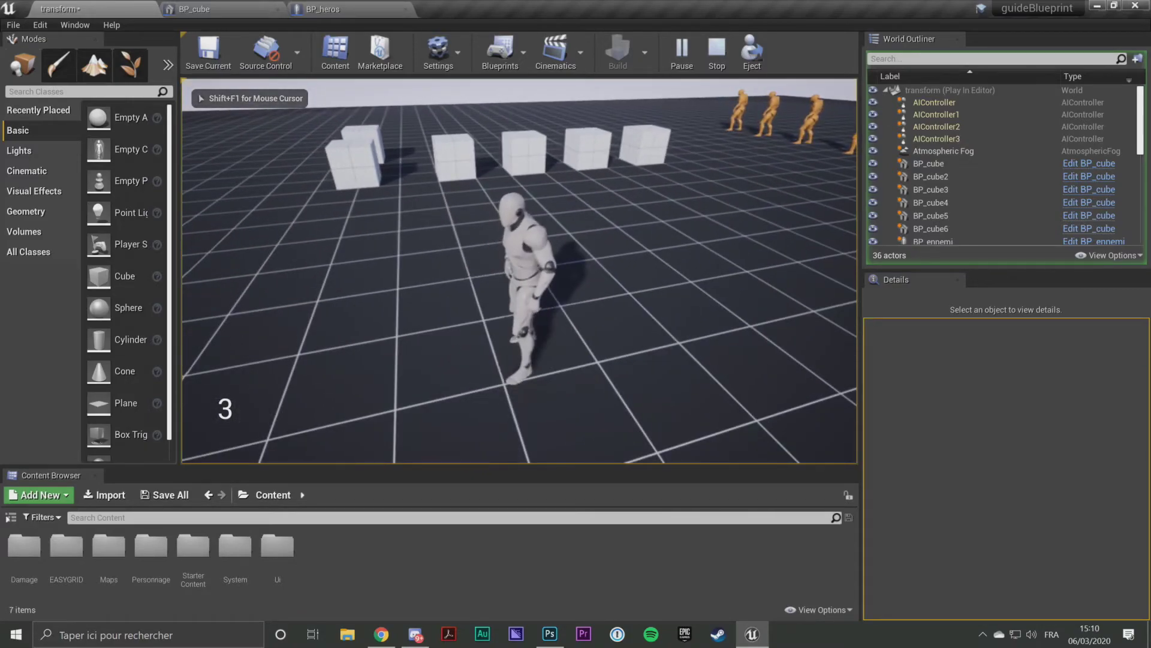
key(a)
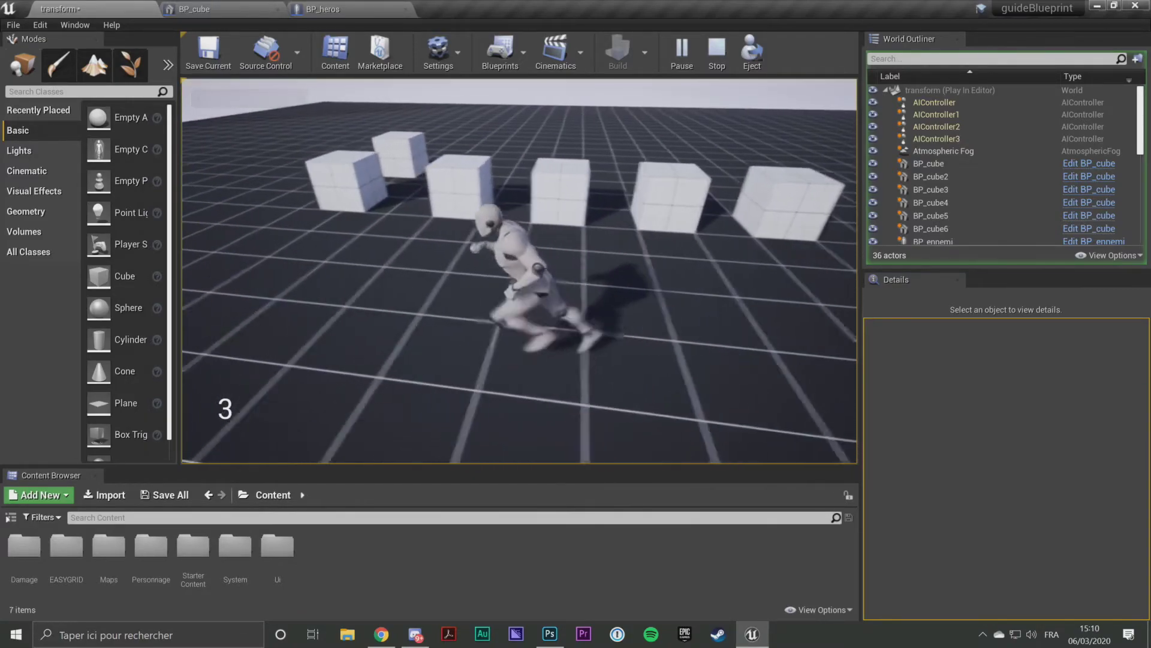
key(a)
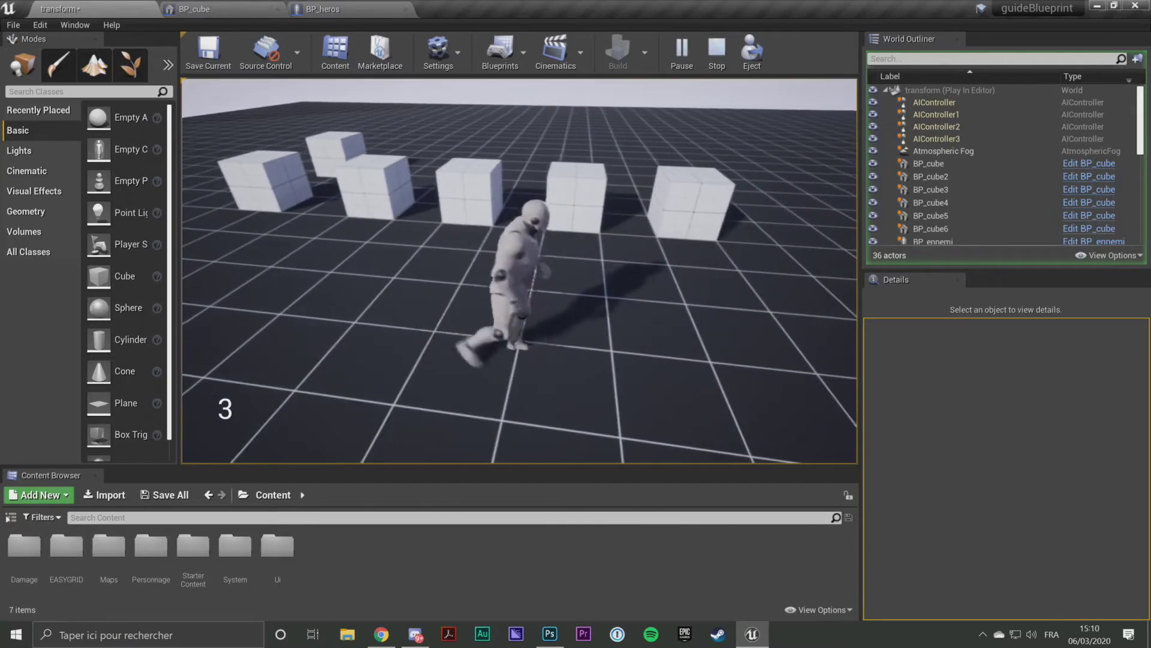
key(a)
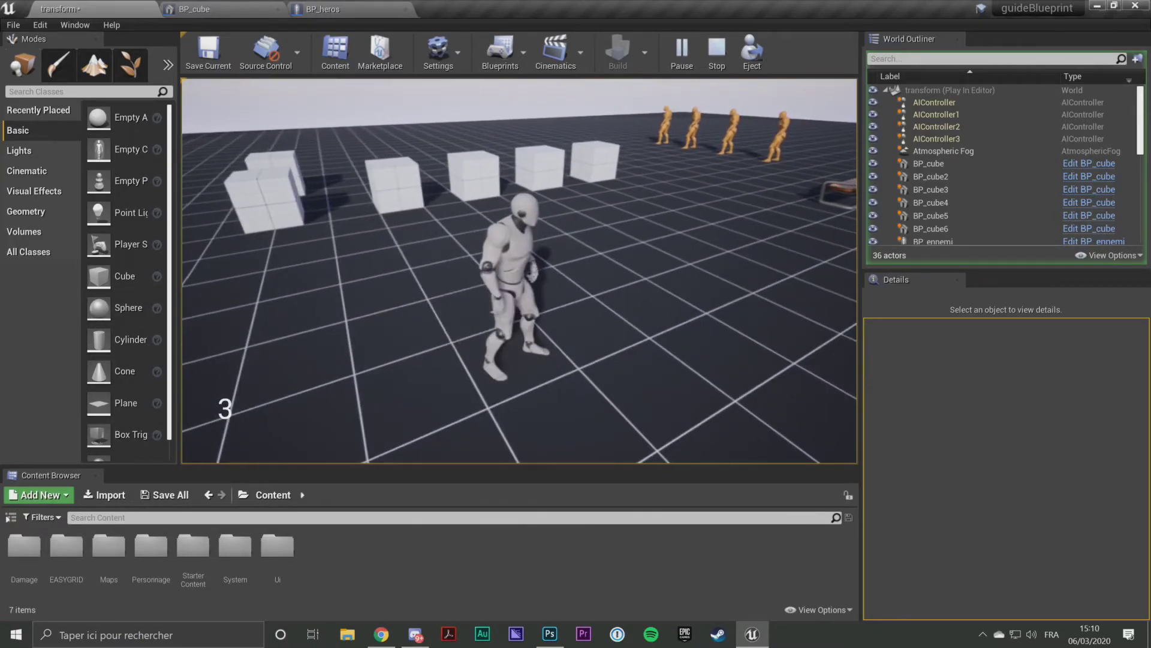
key(F8)
mouse_move(629, 182)
right_down()
mouse_move(630, 150)
mouse_move(665, 289)
right_up()
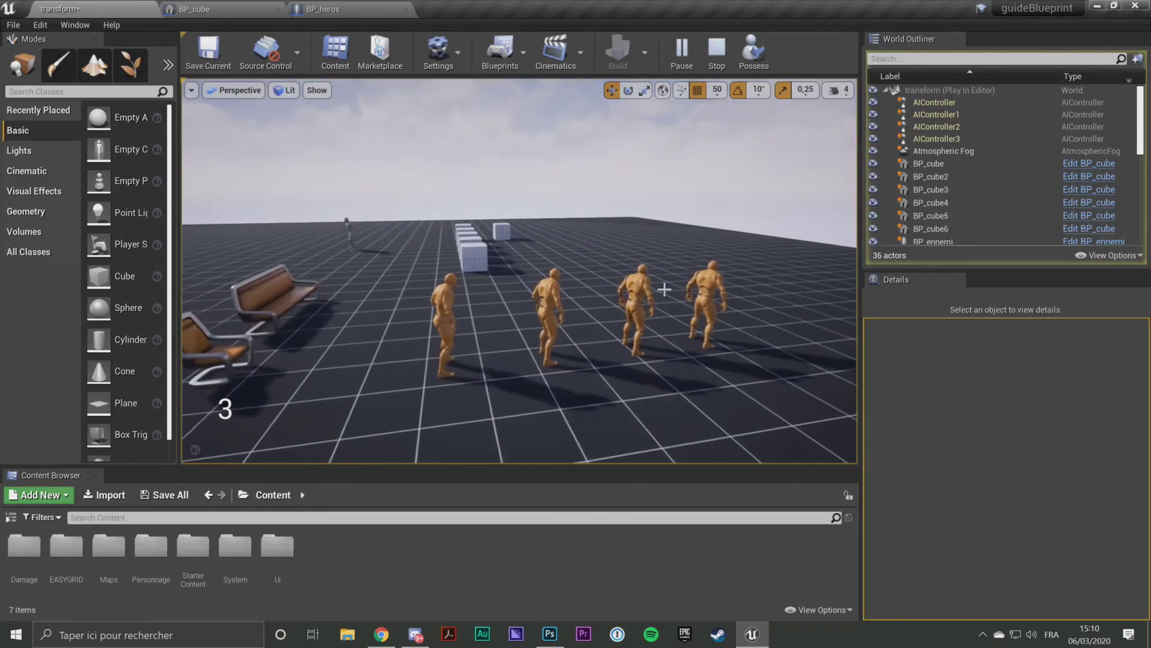
Step: Give the enemy BP_ennemi2 the actor tag ue4
click(553, 300)
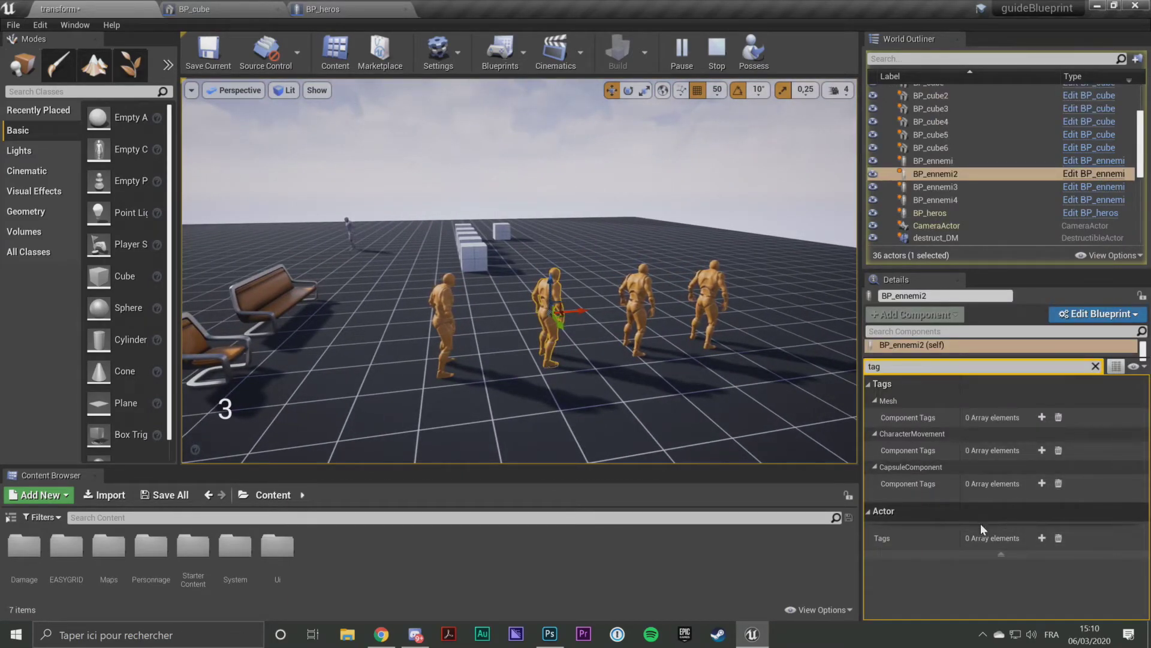
click(1041, 538)
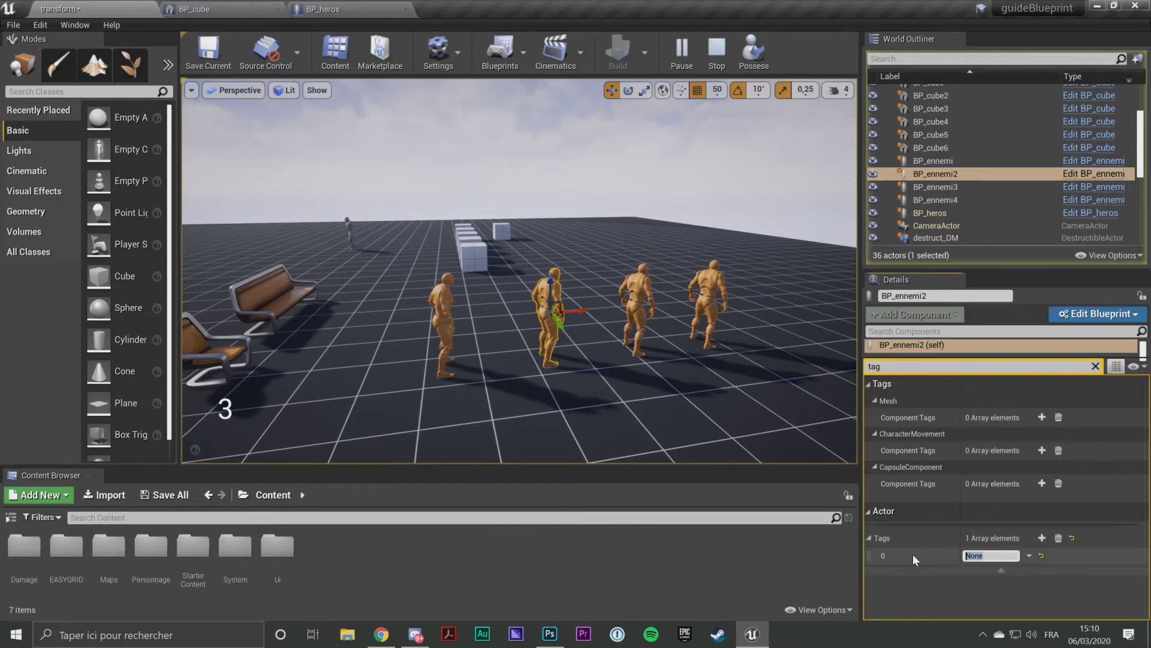
text(ue4)
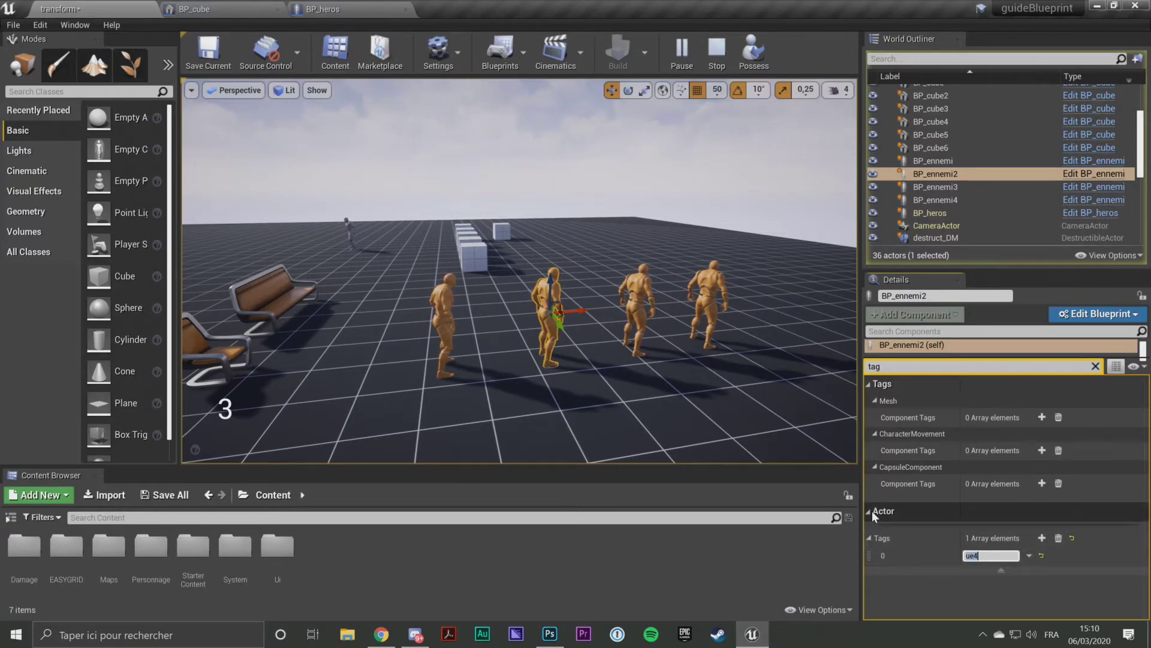
Step: Repossess the player character and run it around with A, W and S
click(753, 49)
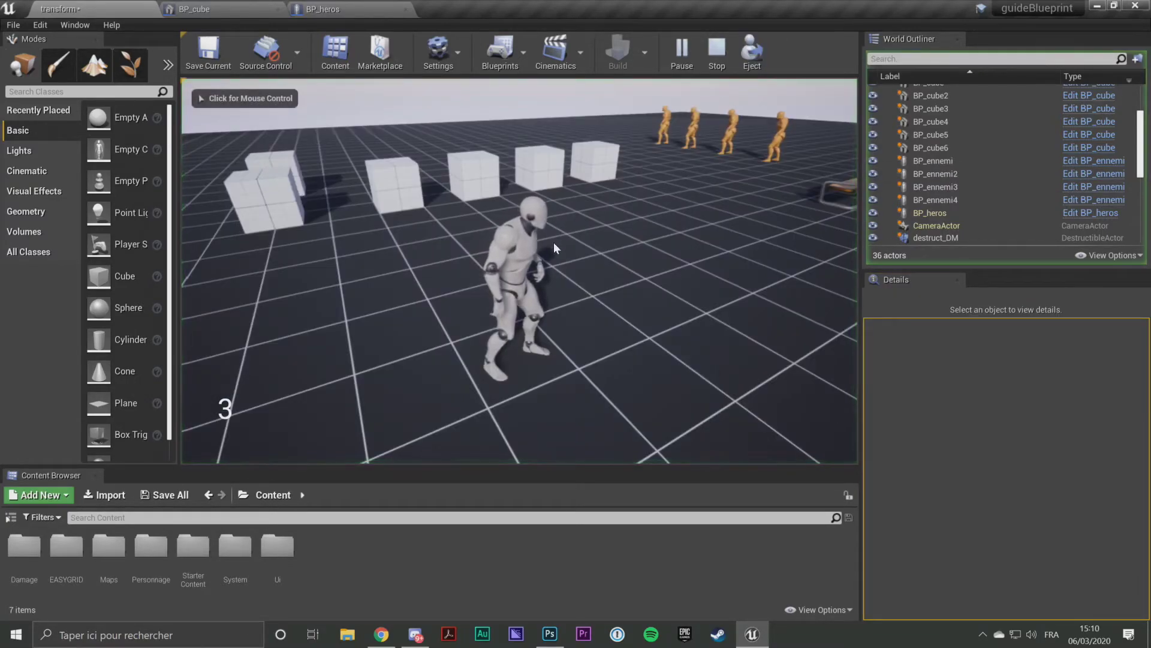
key(a)
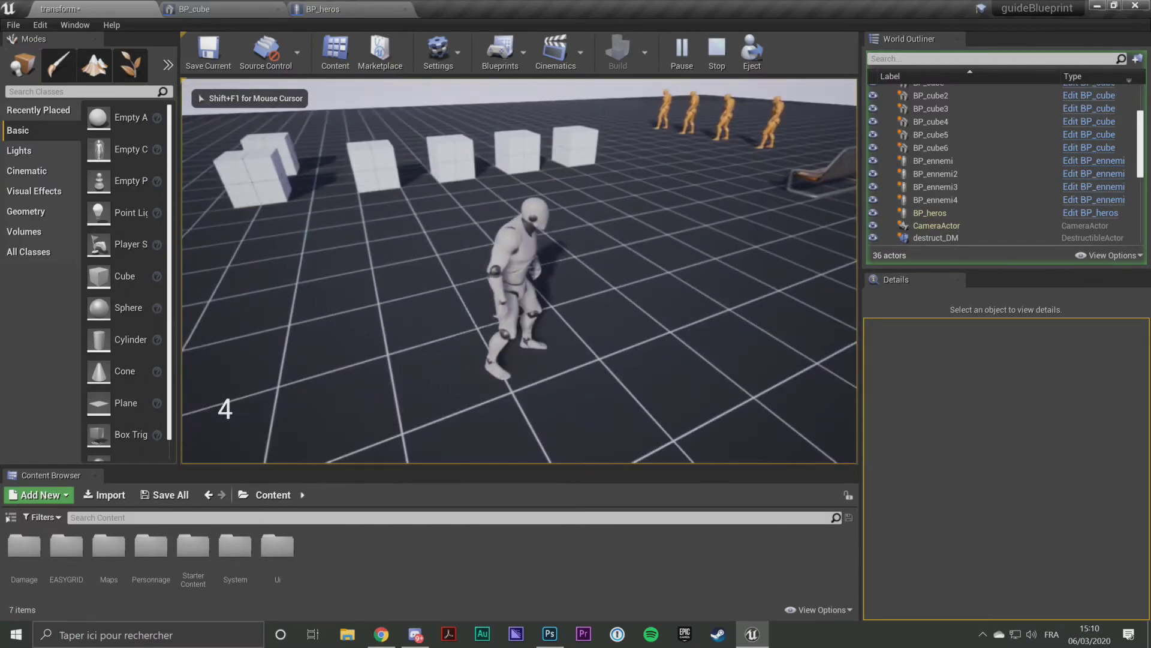
key(w)
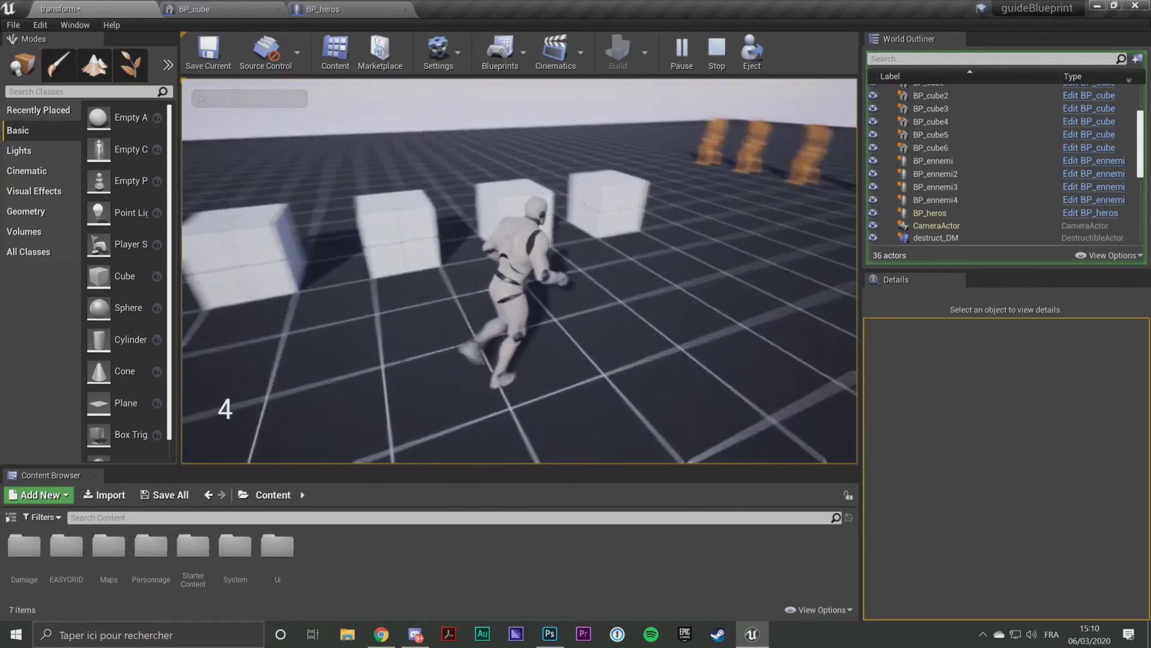
key(s)
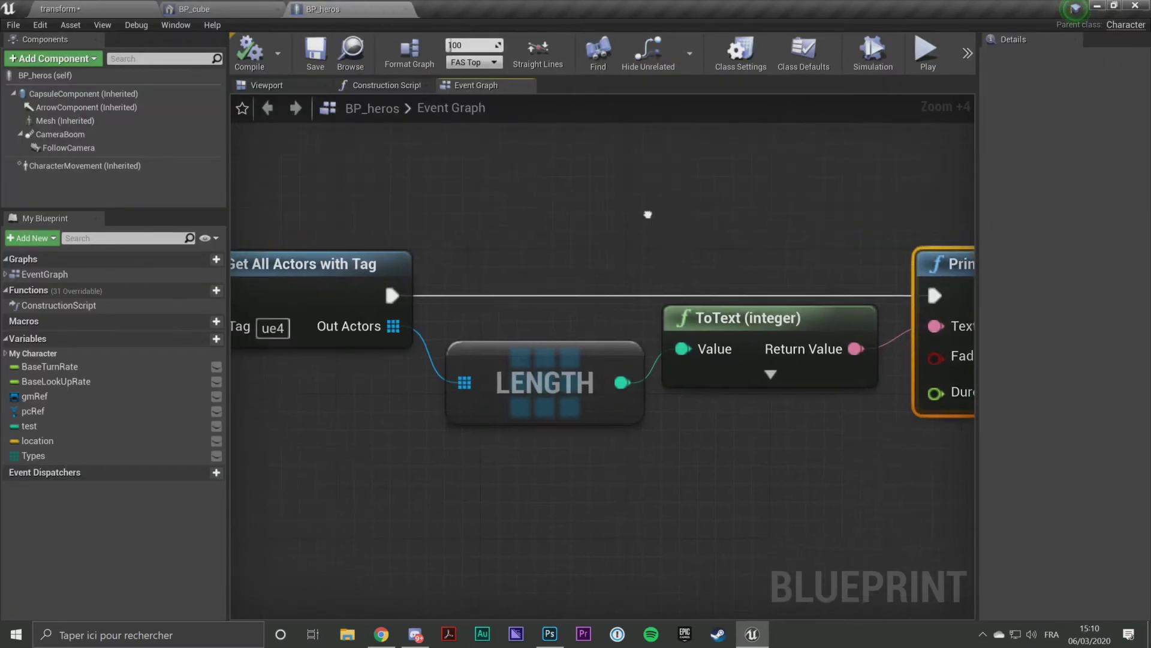
Step: Inspect the Right Mouse Button → Get All Actors with Tag chain, nudging that node slightly left
scroll(648, 214, down, 6)
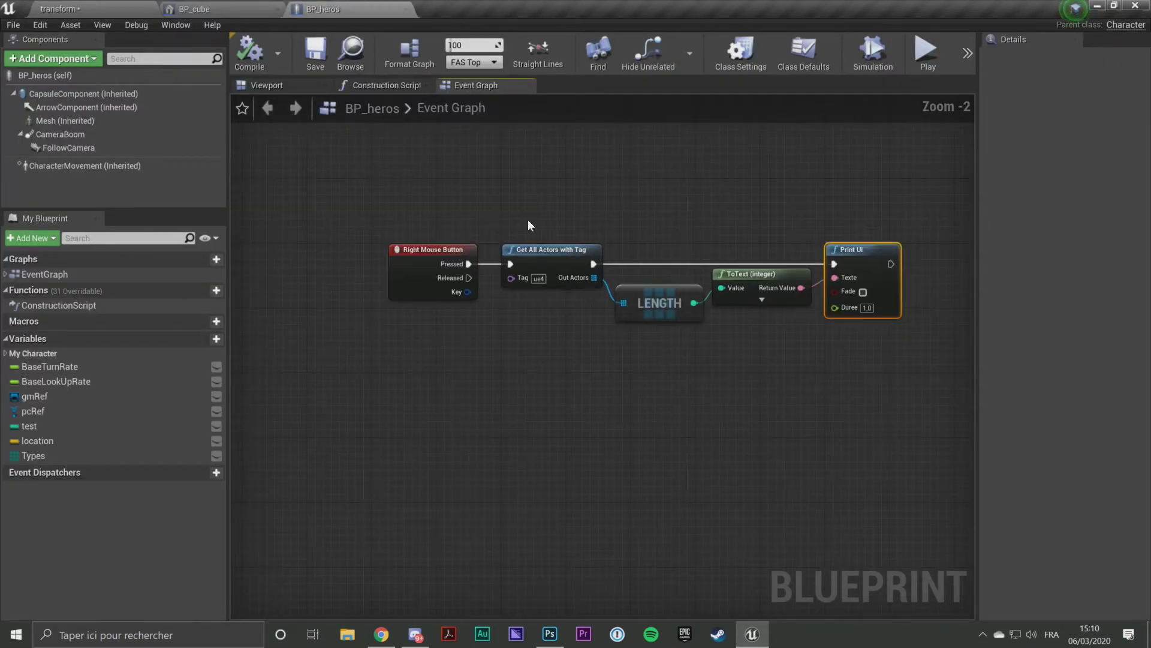
scroll(619, 250, up, 3)
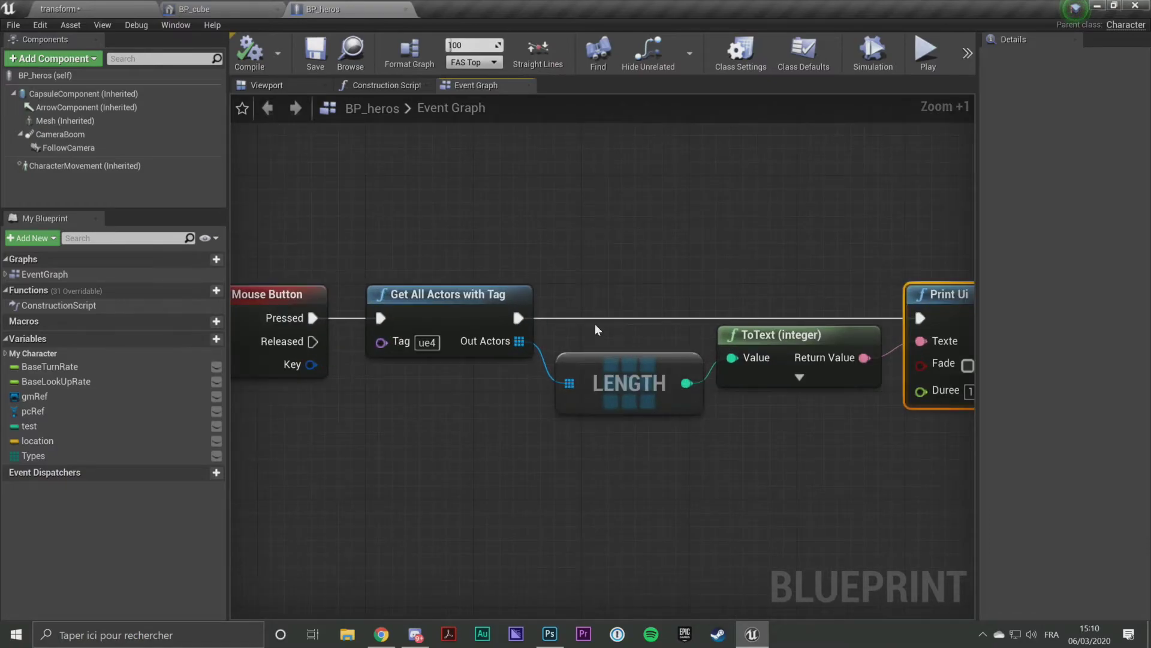
click(470, 325)
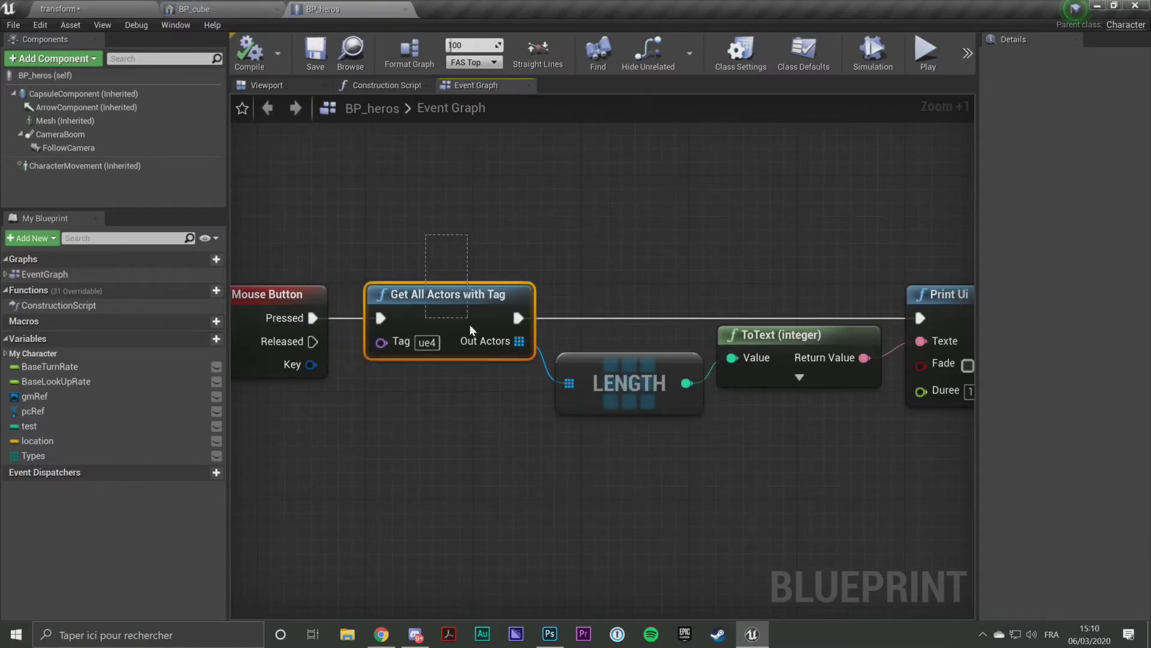
click(460, 236)
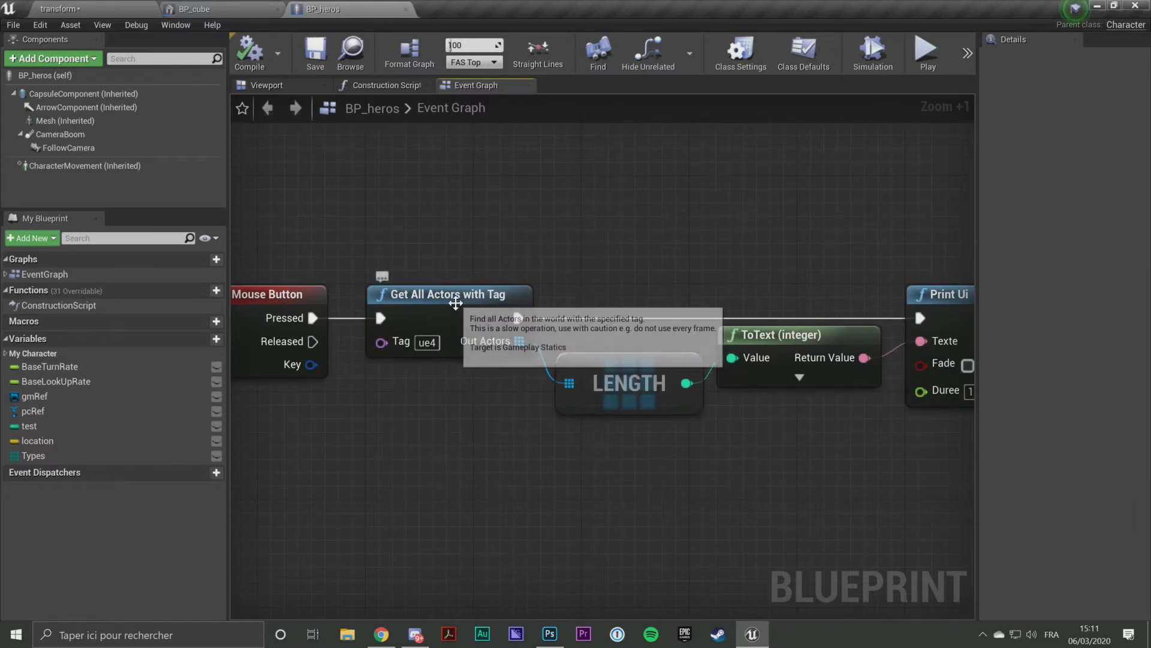
drag(451, 298, 436, 298)
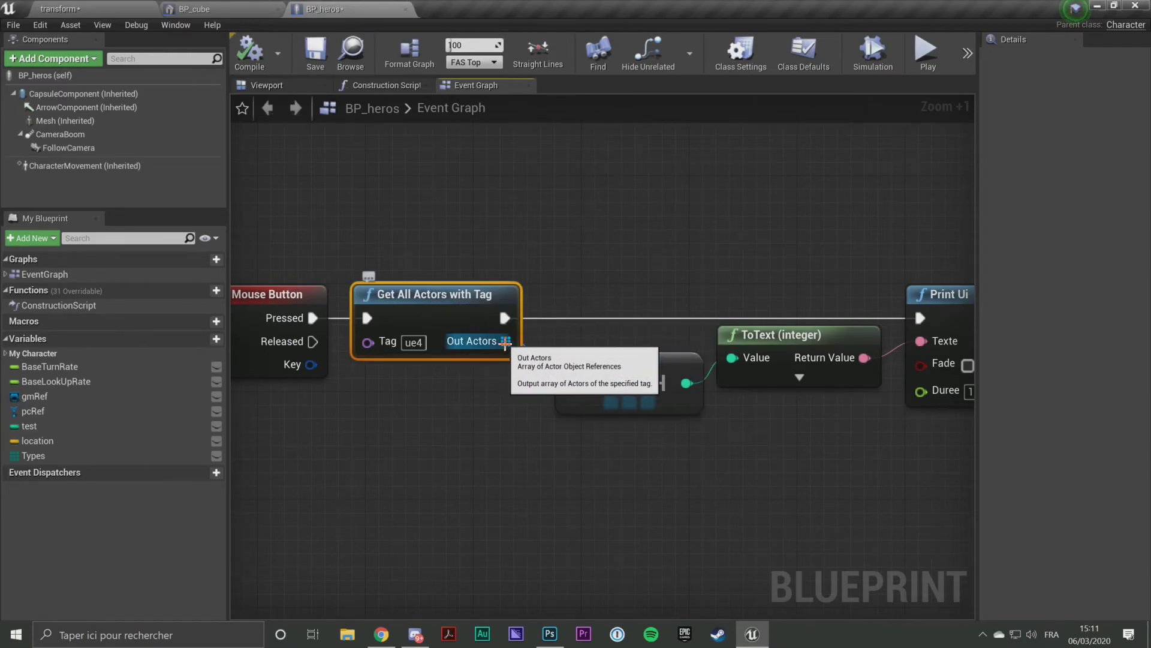
scroll(509, 341, up, 3)
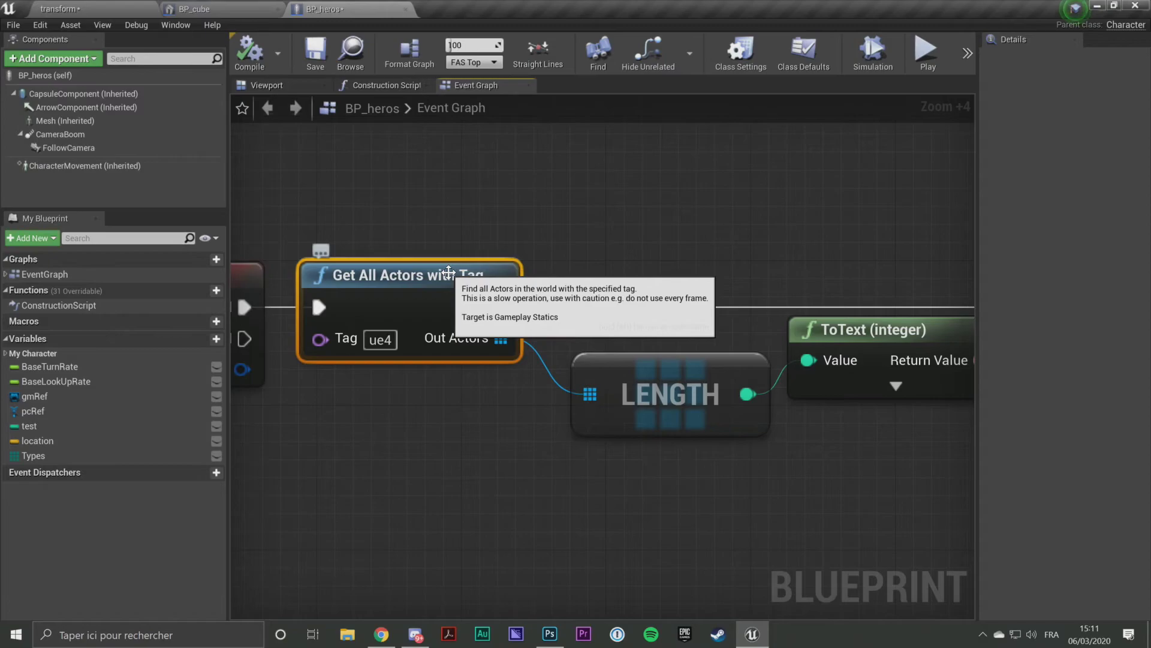
right_drag(448, 273, 595, 276)
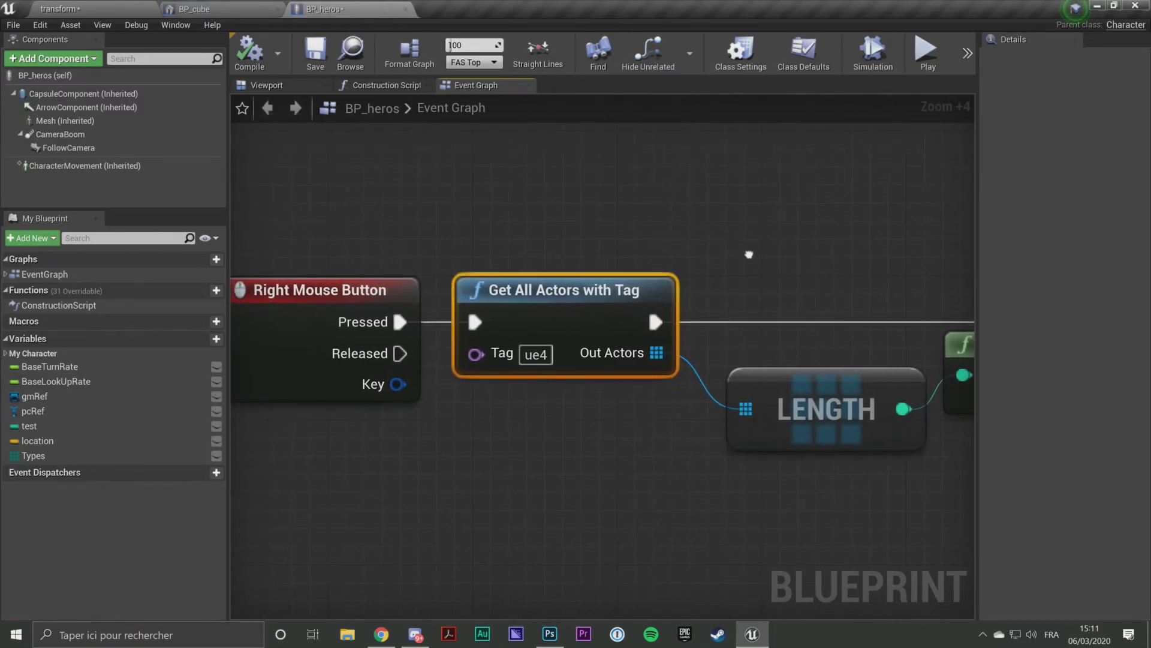
right_drag(742, 242, 599, 284)
scroll(642, 272, down, 4)
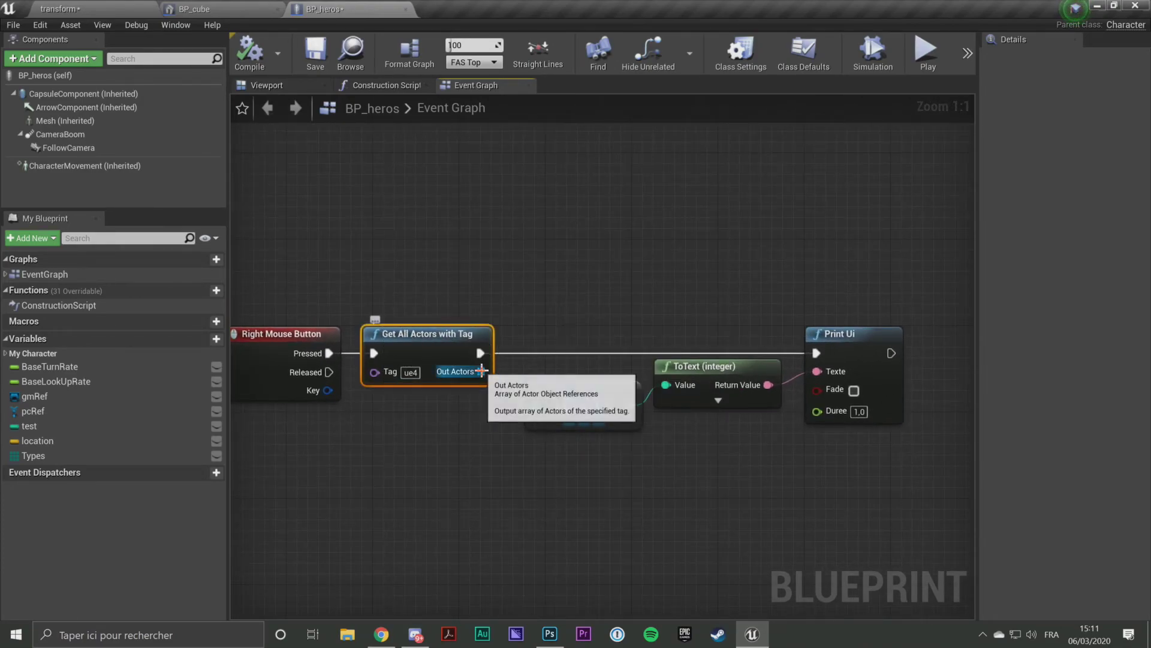
Step: Delete the LENGTH, ToText and Print Ui nodes following Get All Actors with Tag
scroll(497, 322, up, 1)
scroll(525, 294, up, 1)
drag(485, 231, 892, 457)
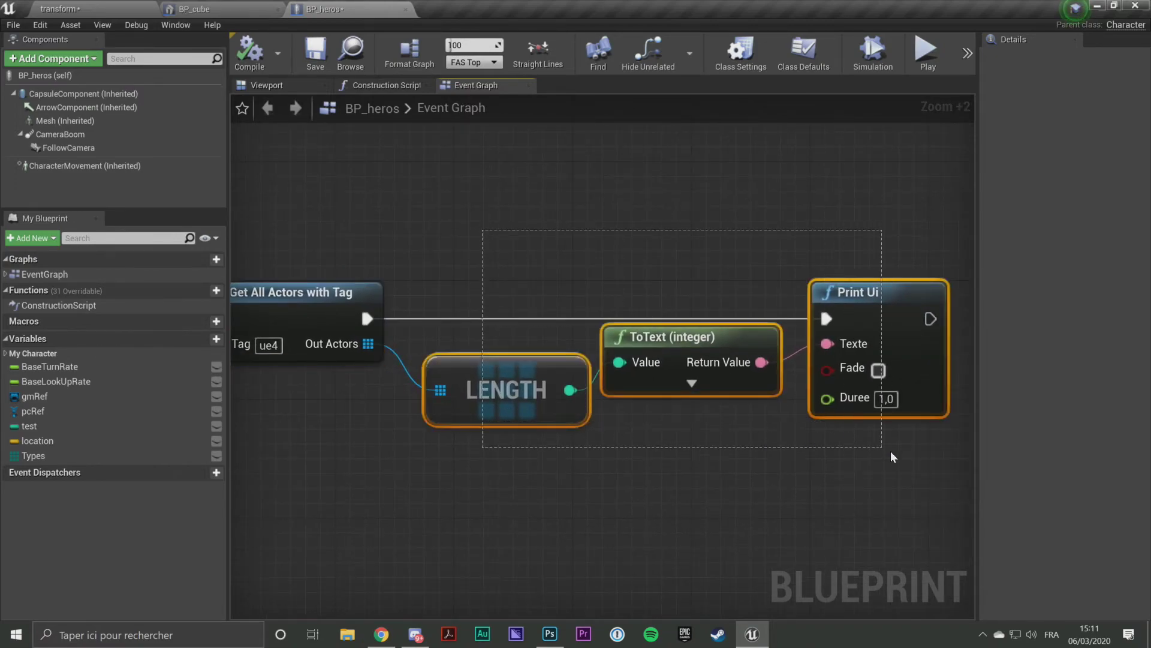
key(Delete)
right_drag(460, 378, 614, 396)
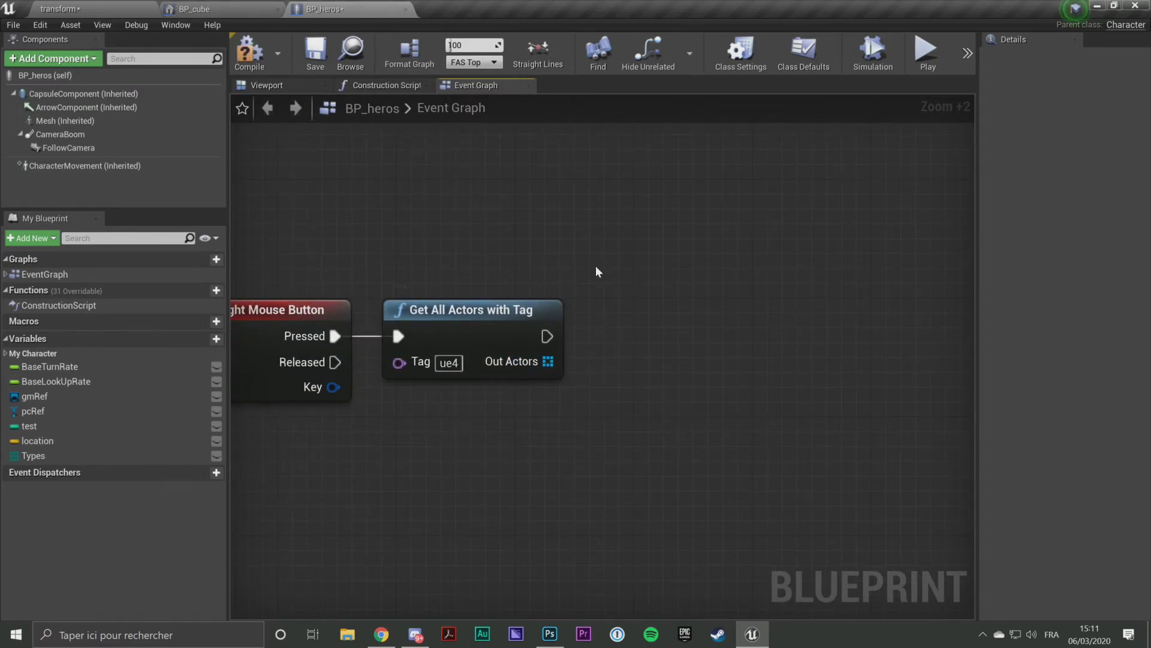
Step: Add a For Each Loop fed by Out Actors and wire its execution input
drag(546, 361, 627, 383)
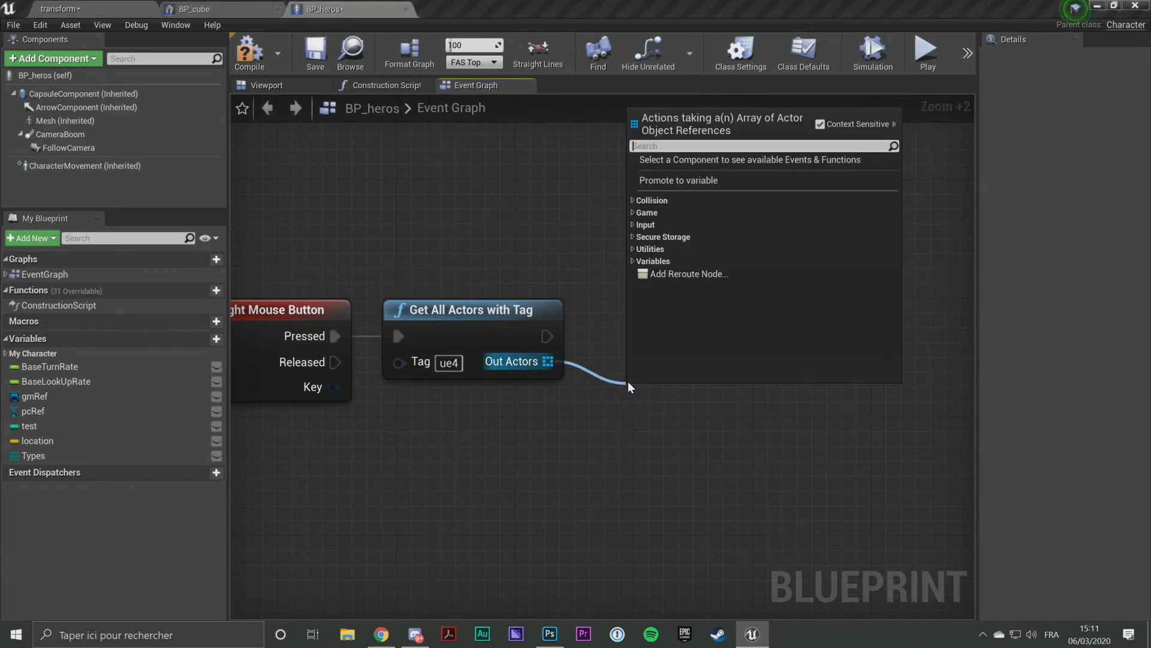
text(for each)
key(Return)
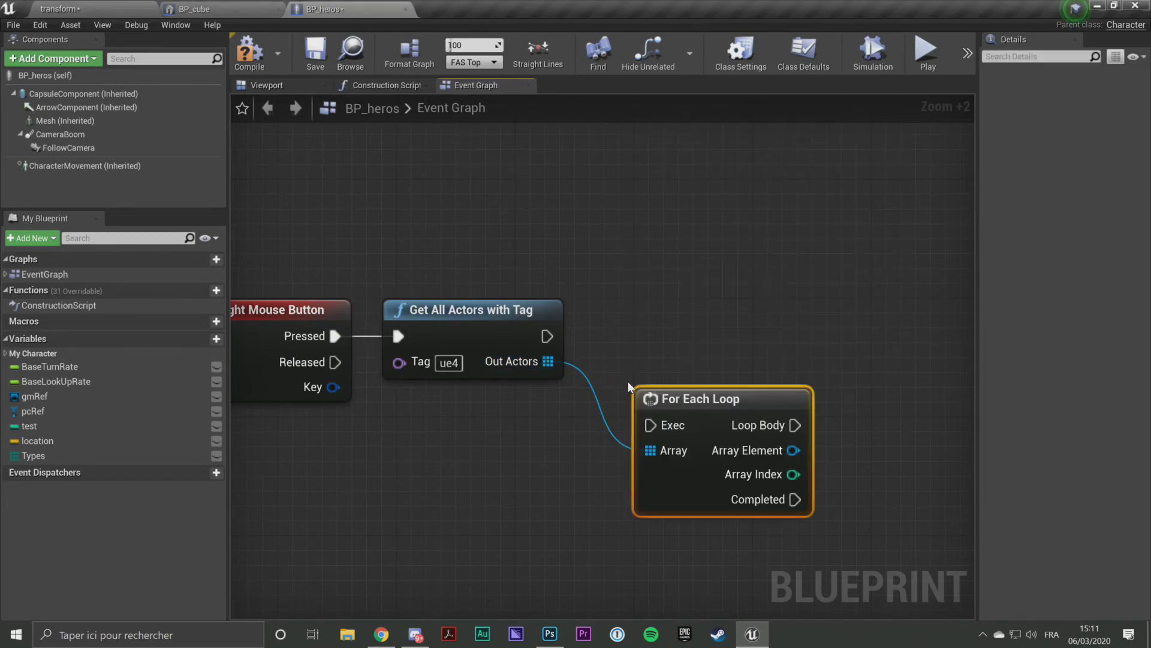
mouse_move(547, 336)
mouse_down()
mouse_move(651, 426)
mouse_move(667, 318)
mouse_up()
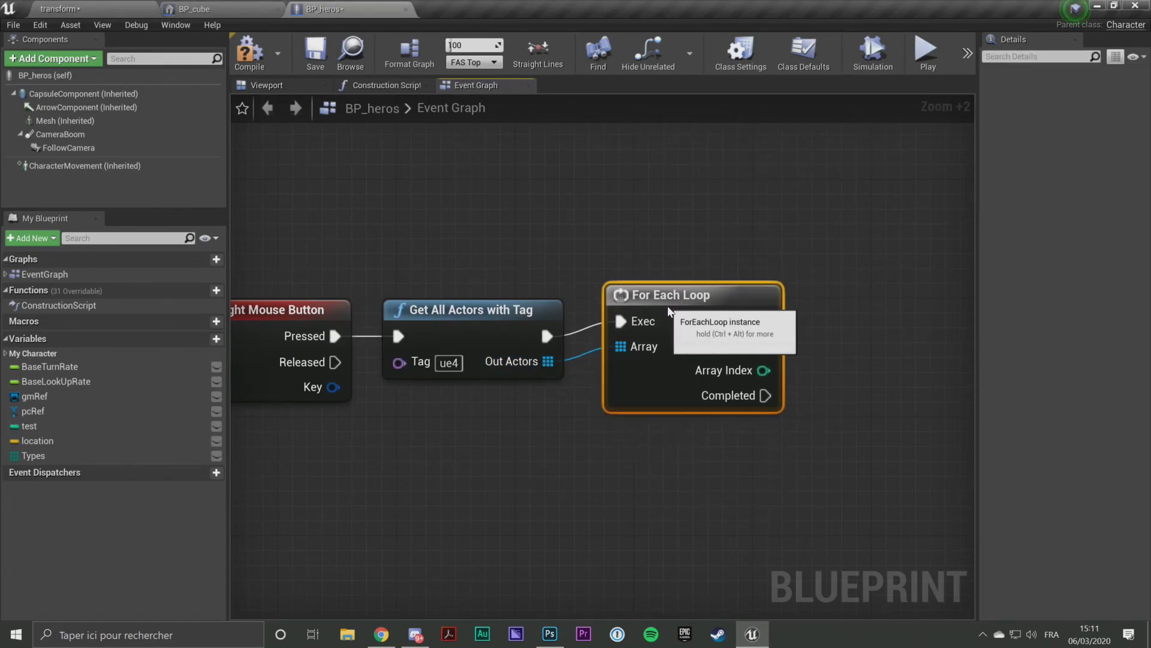
Step: Try pulling connections from the loop's Array Element, dismissing each action list unused
drag(763, 361, 832, 370)
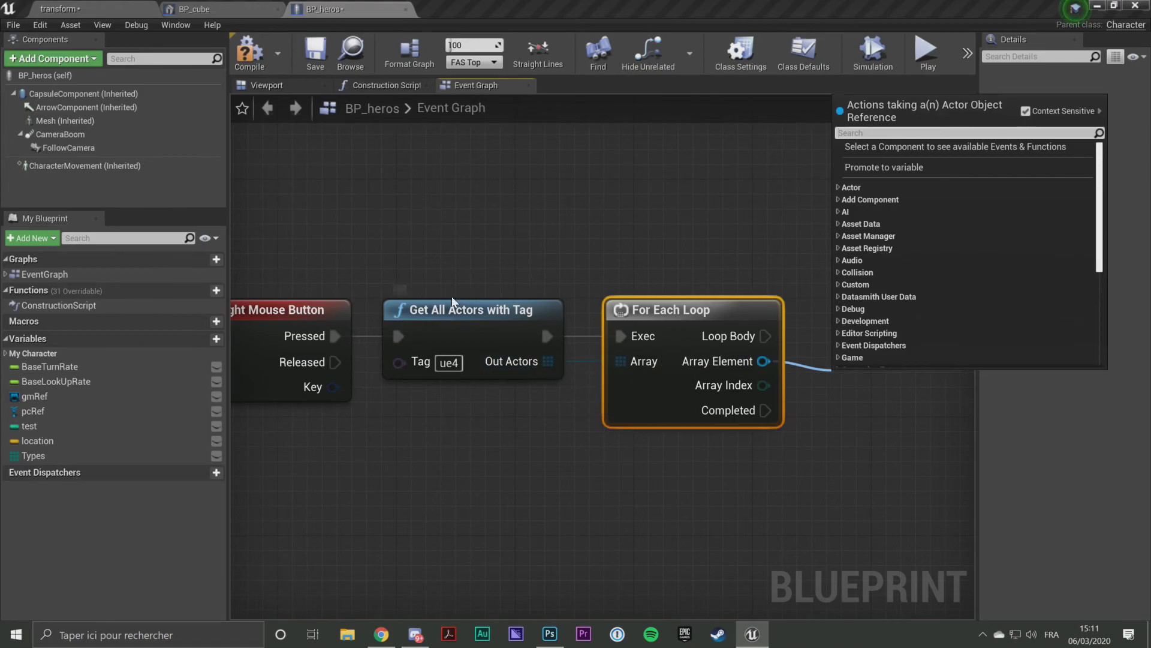
click(495, 343)
click(495, 342)
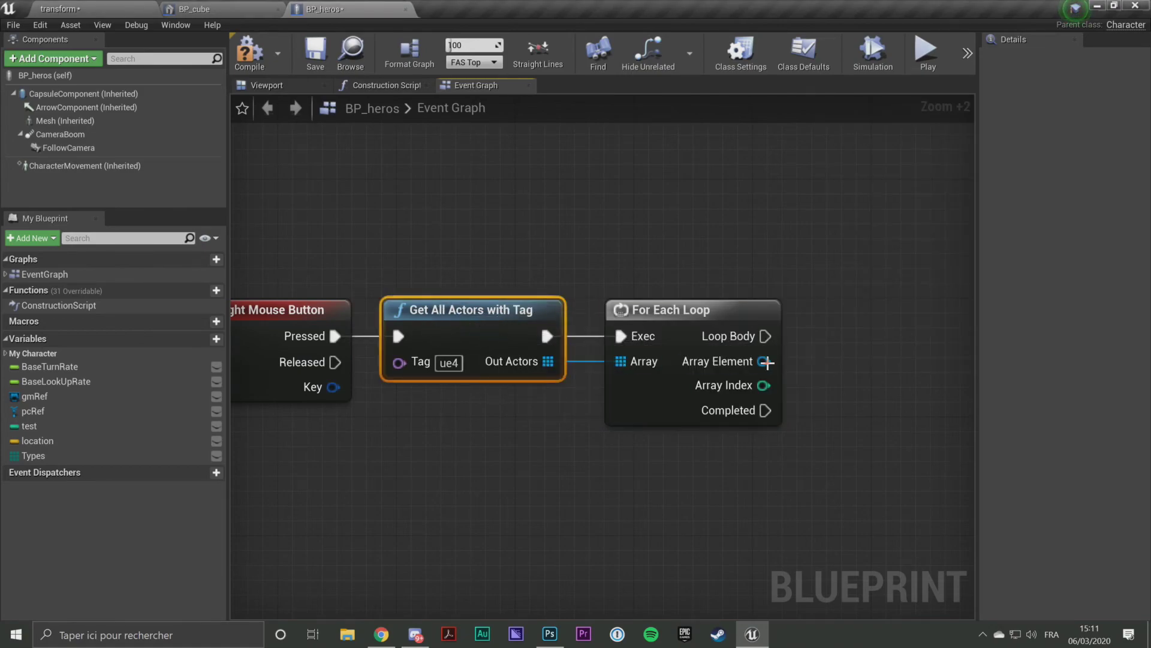
drag(763, 361, 786, 352)
drag(846, 419, 845, 419)
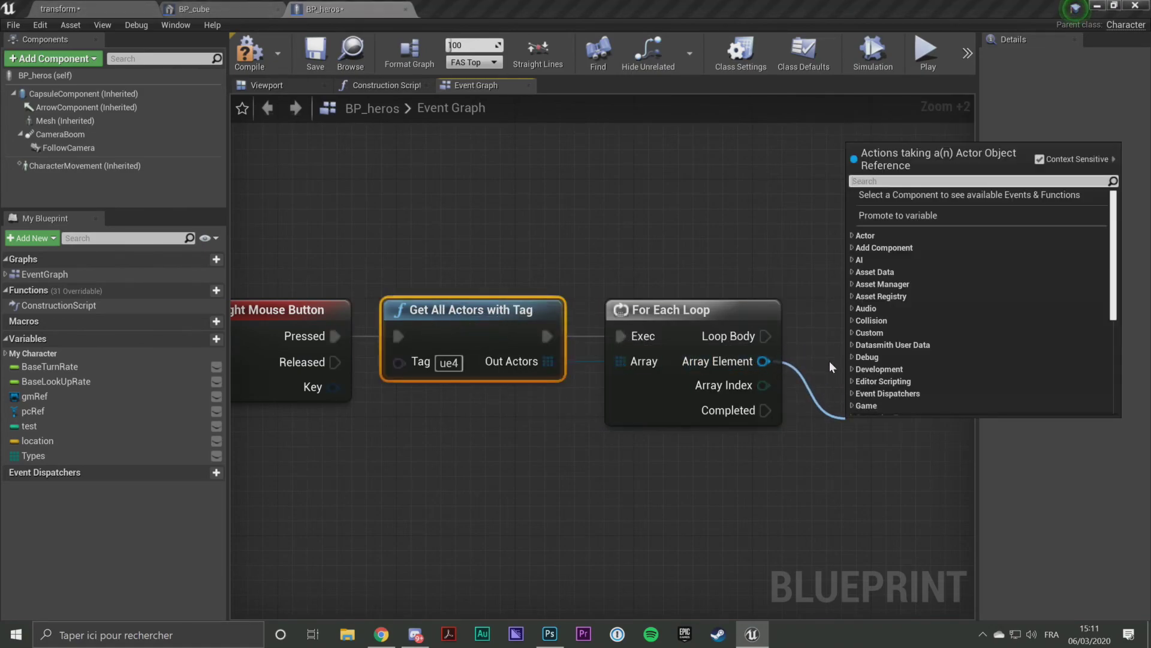
right_drag(829, 361, 657, 387)
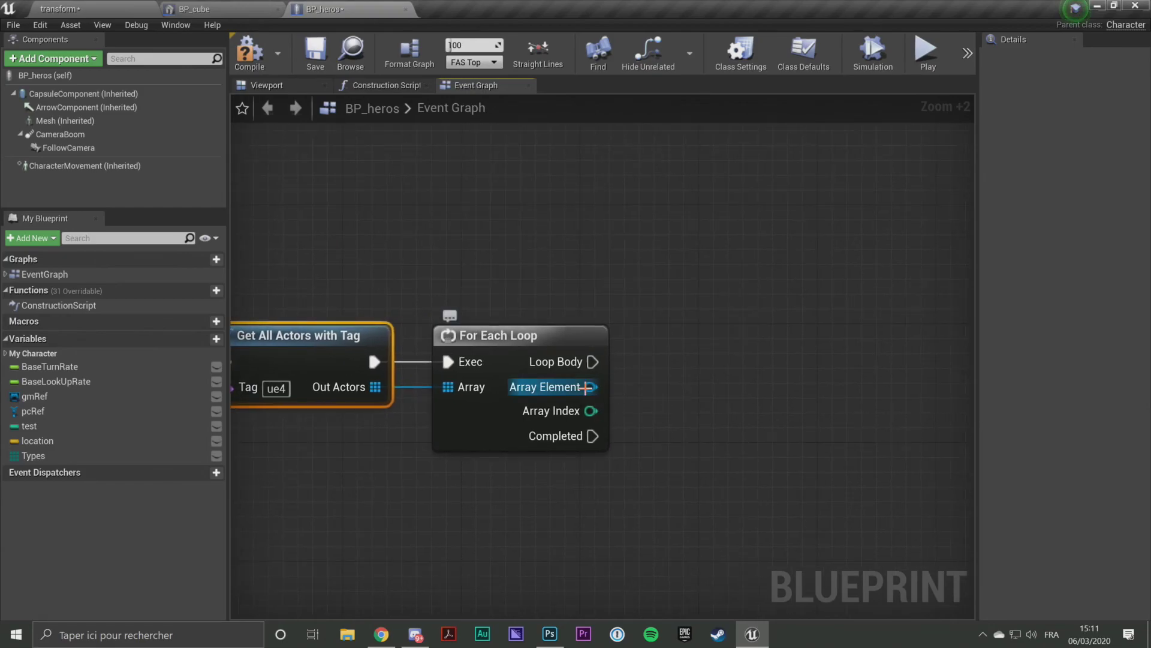
drag(591, 387, 680, 434)
click(630, 239)
Step: Reposition the For Each Loop, try a 'cast' search from Array Element, then select the loop
right_drag(536, 335, 647, 285)
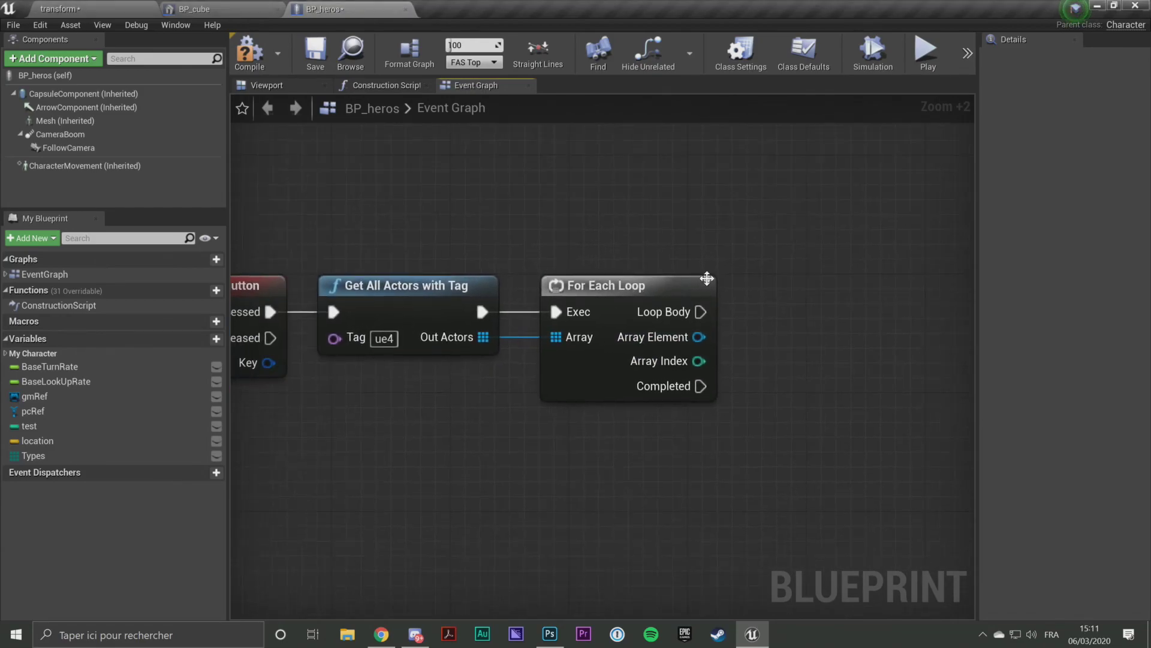
drag(666, 289, 649, 289)
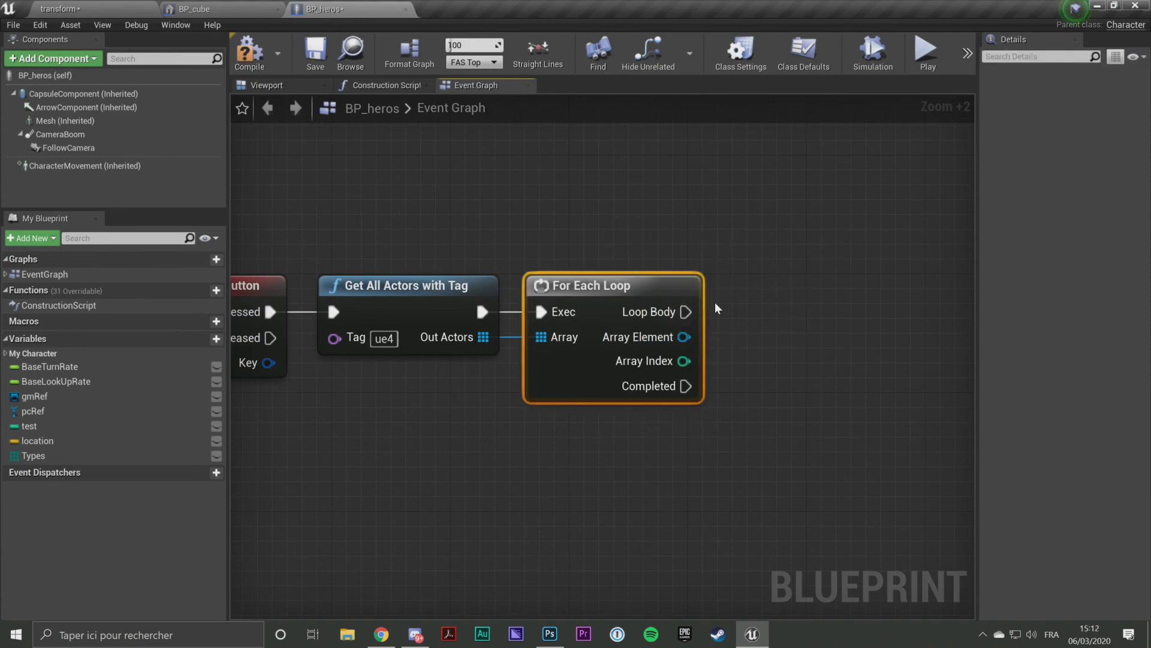
drag(694, 338, 744, 345)
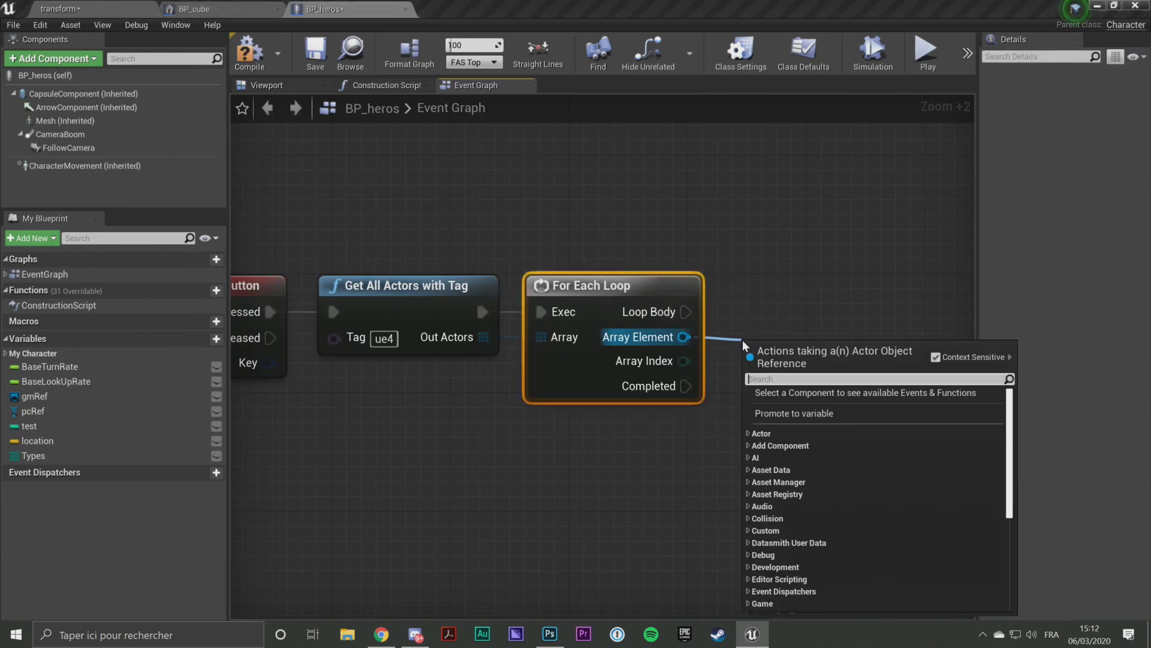
text(cast)
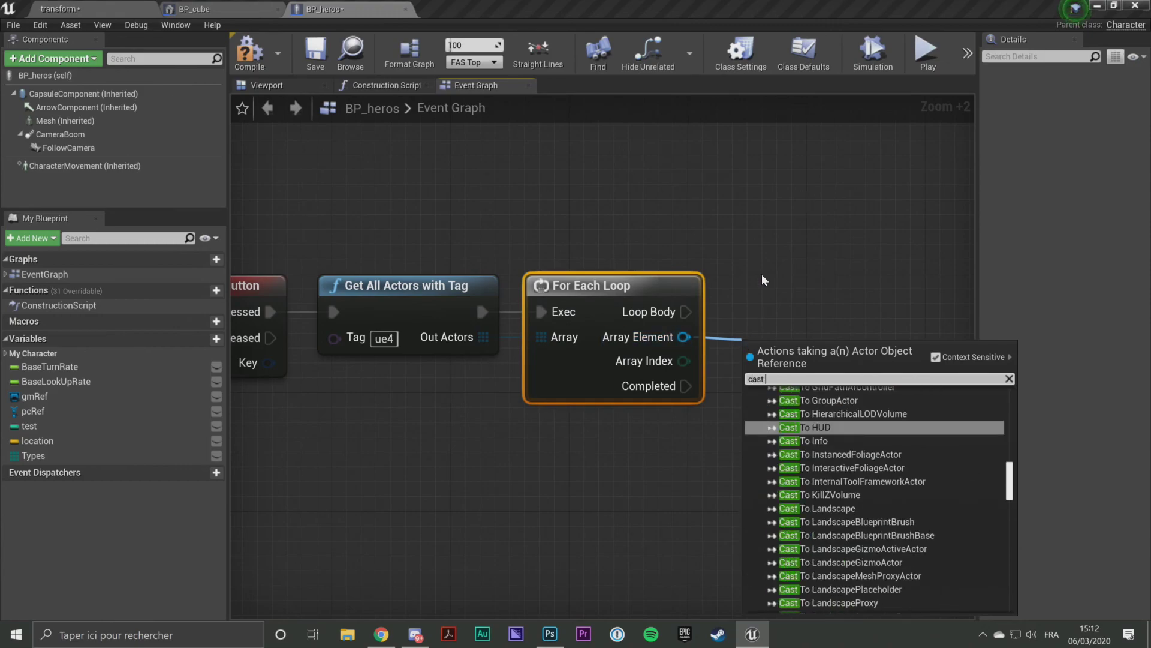
click(762, 275)
mouse_move(566, 244)
right_down()
mouse_move(760, 246)
mouse_move(714, 253)
right_up()
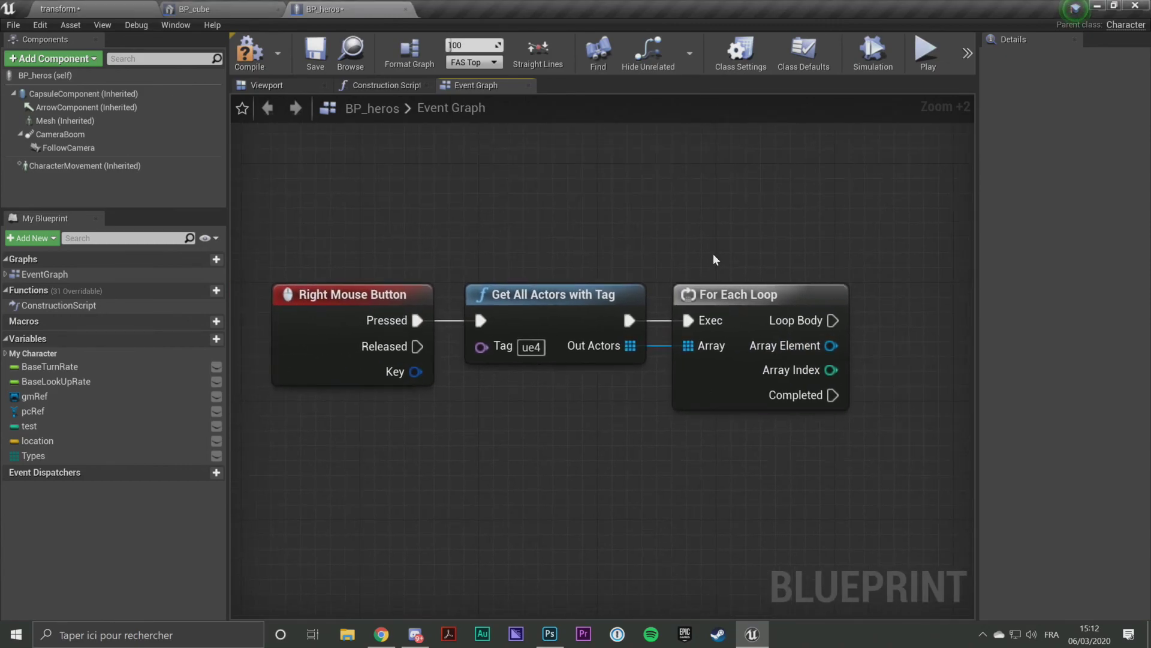
drag(875, 210, 673, 480)
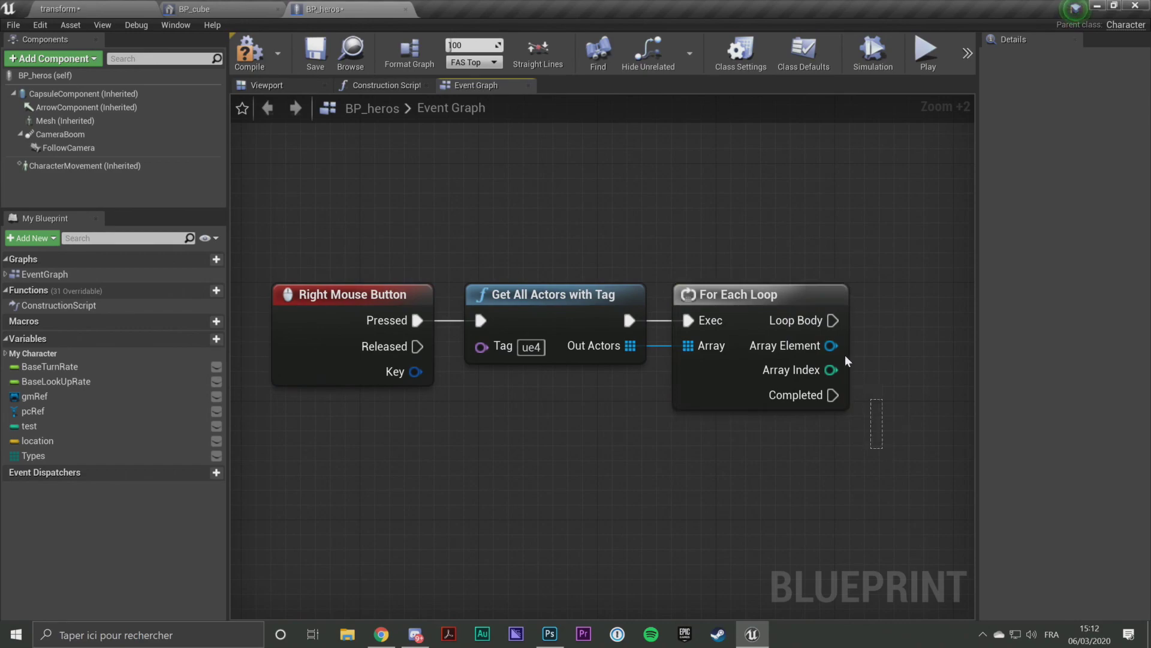